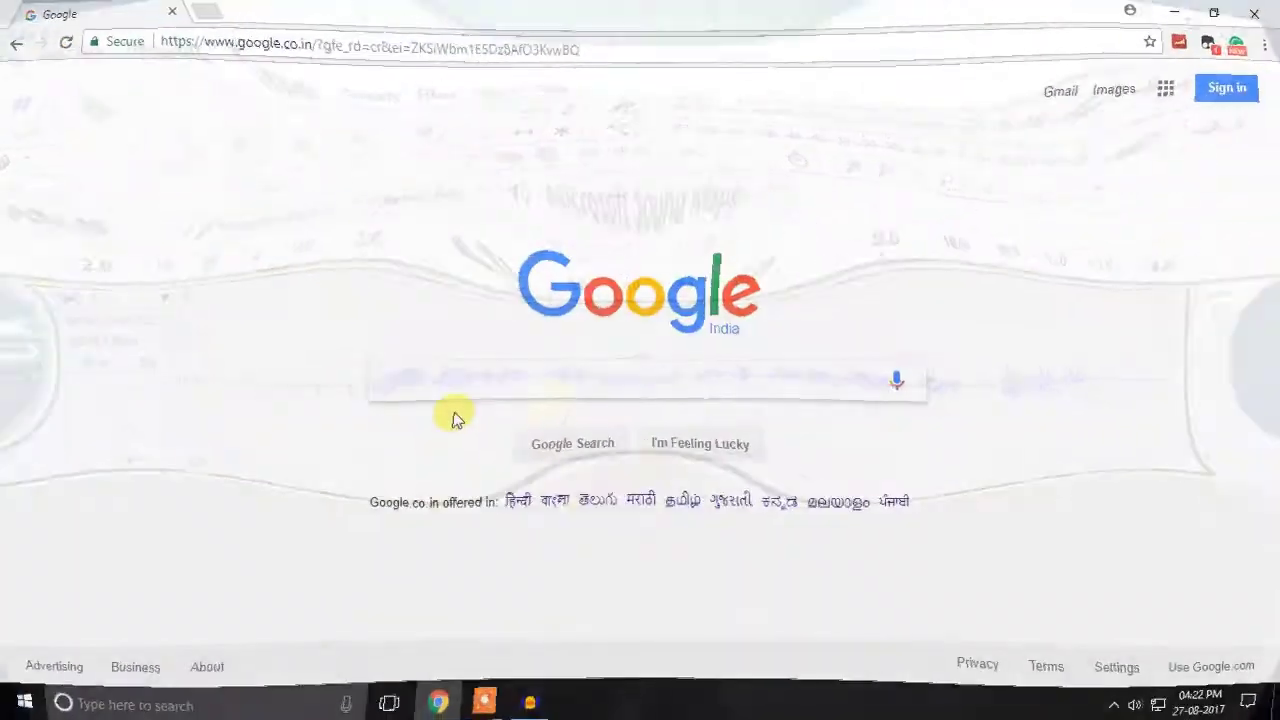
# - Find audacityteam.org via Google and start downloading the Audacity 2.1.3 Windows installer
pyautogui.write('auda')
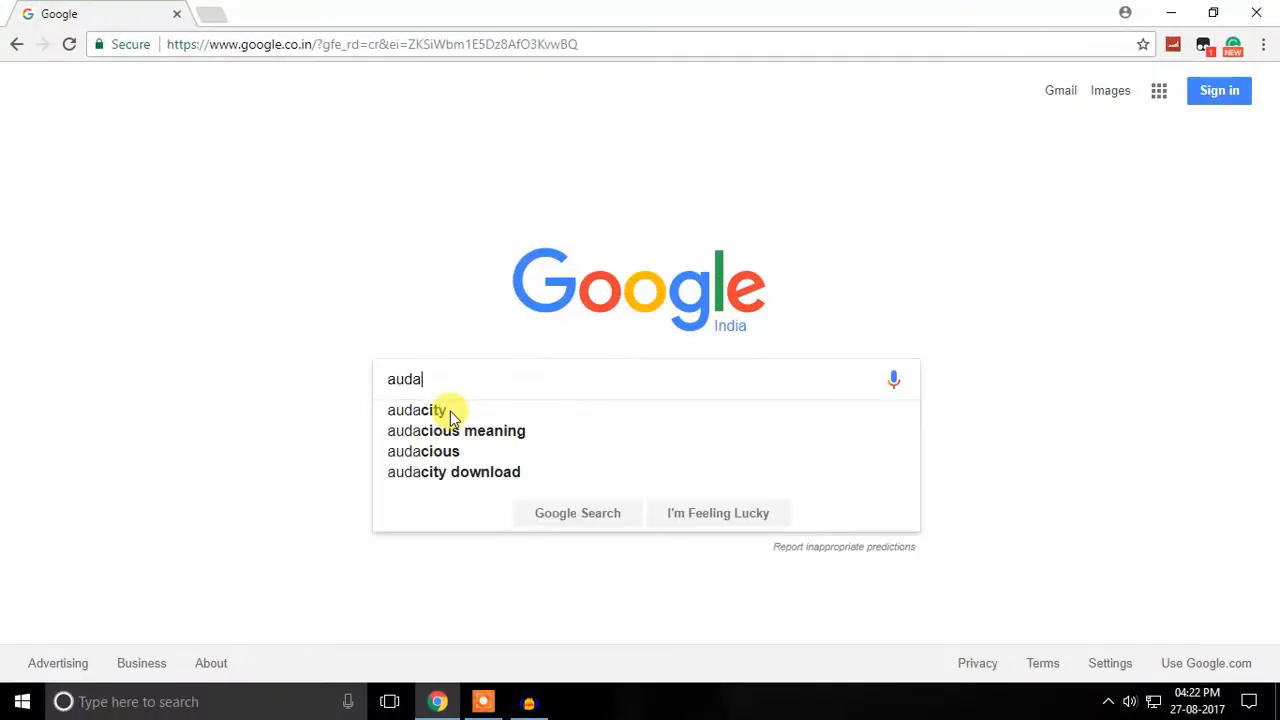
pyautogui.click(450, 411)
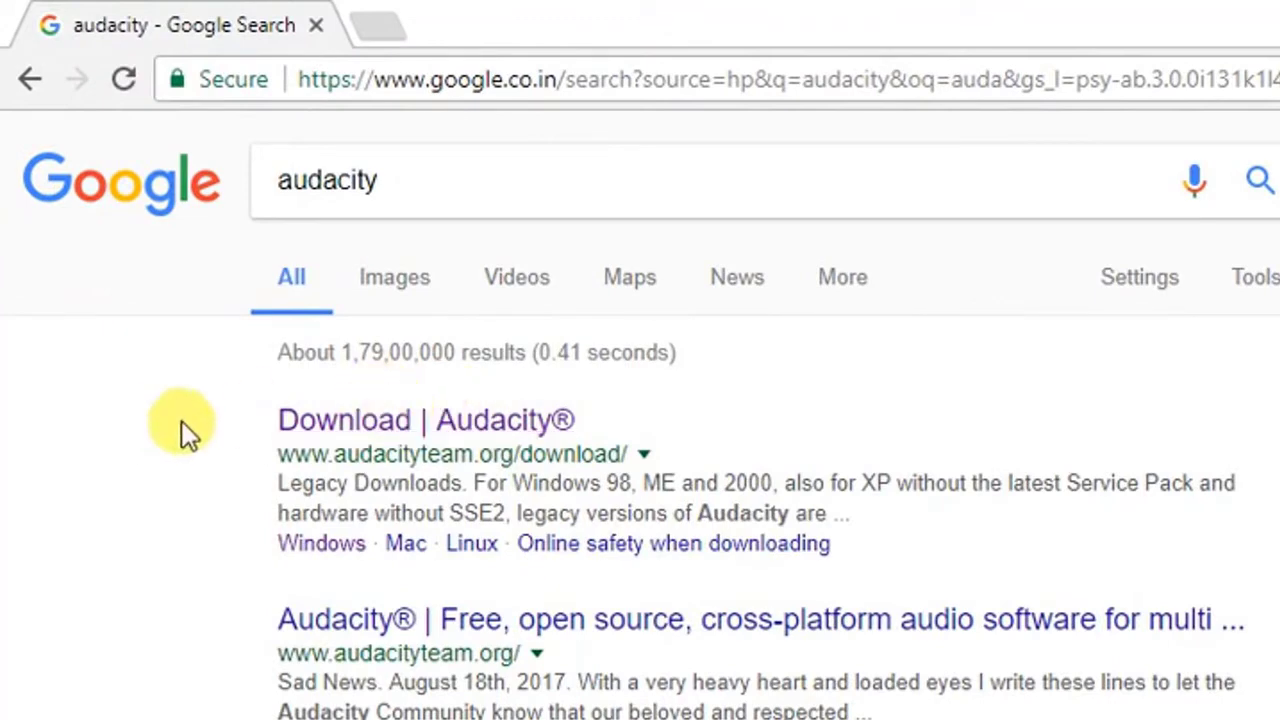
pyautogui.click(470, 428)
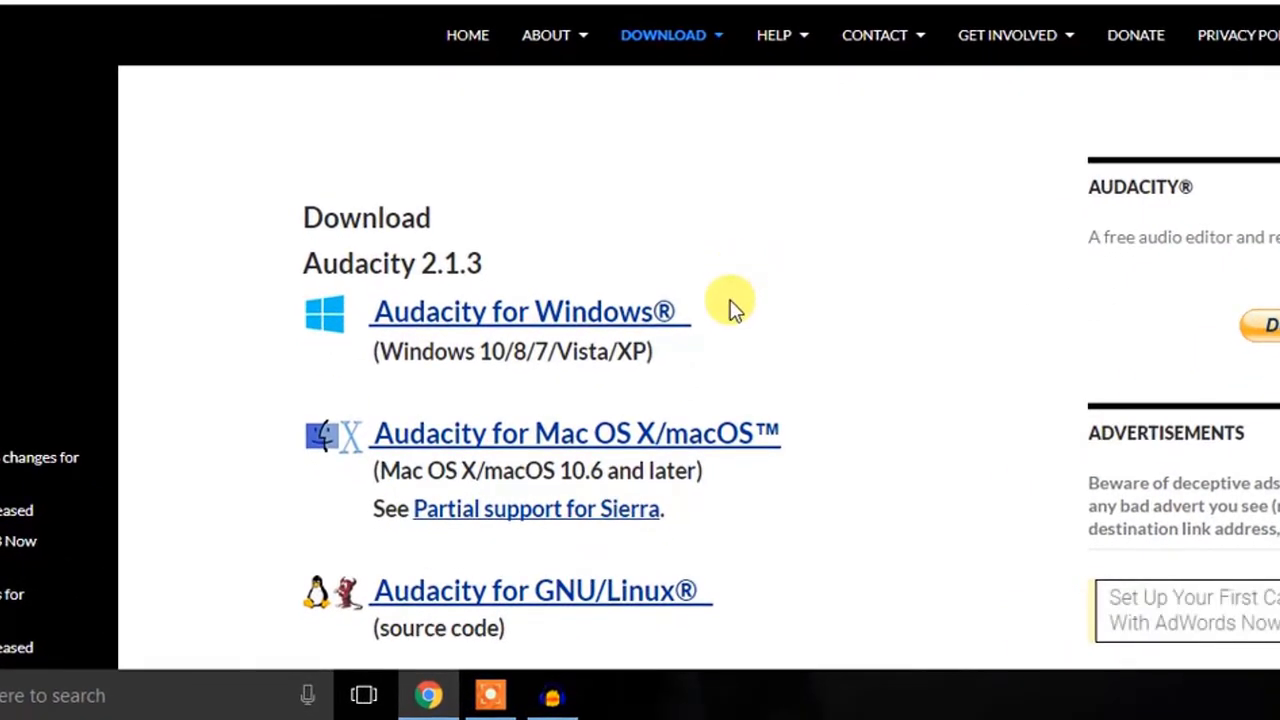
pyautogui.scroll(-1, 480, 160)
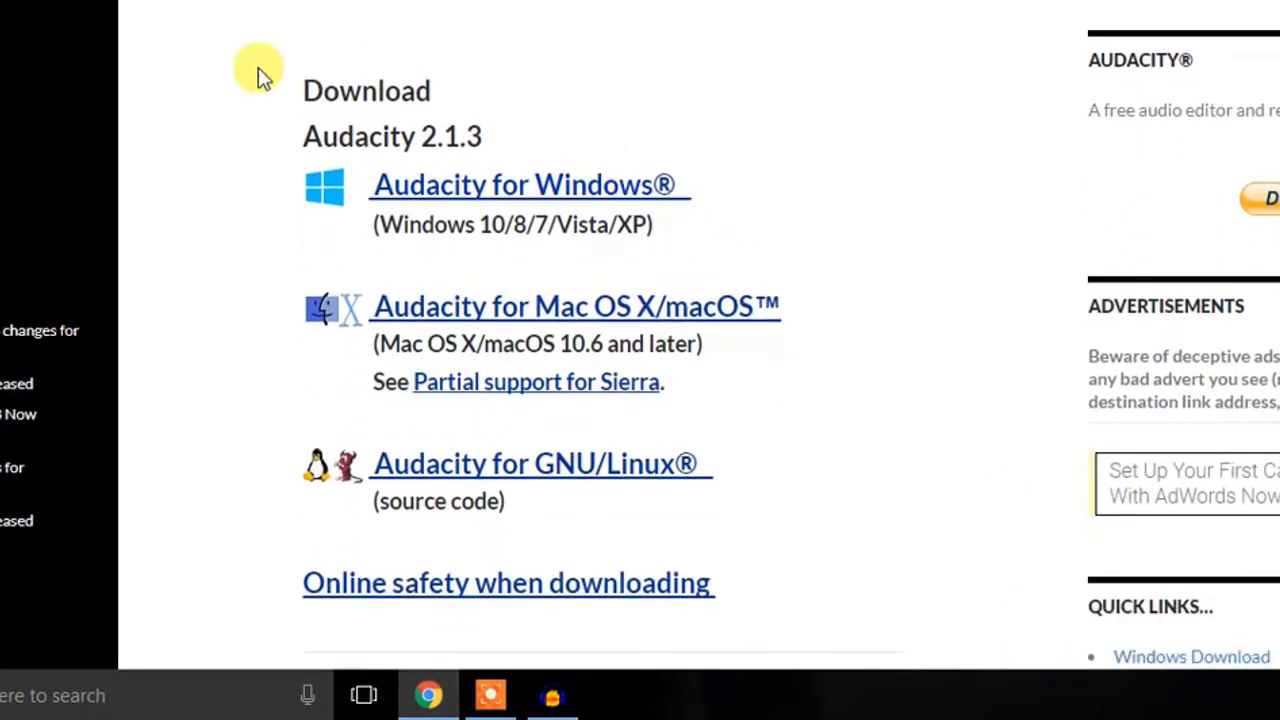
pyautogui.click(563, 196)
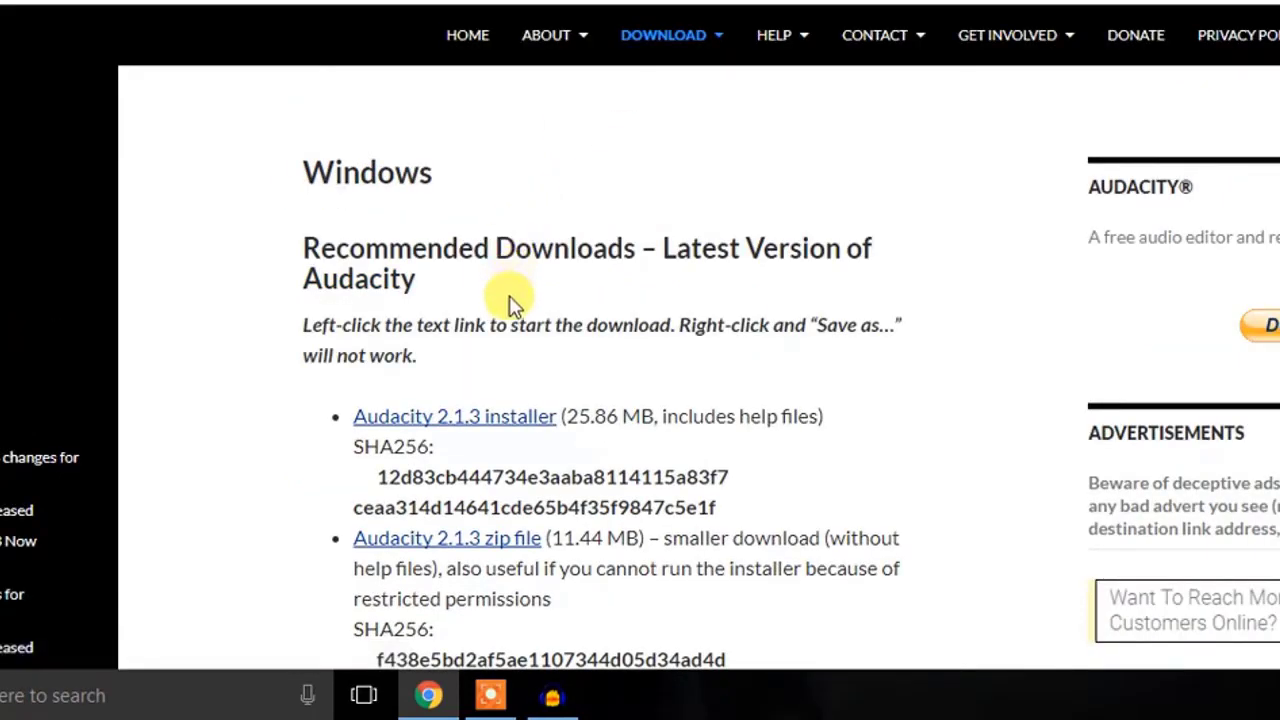
pyautogui.scroll(-2, 500, 260)
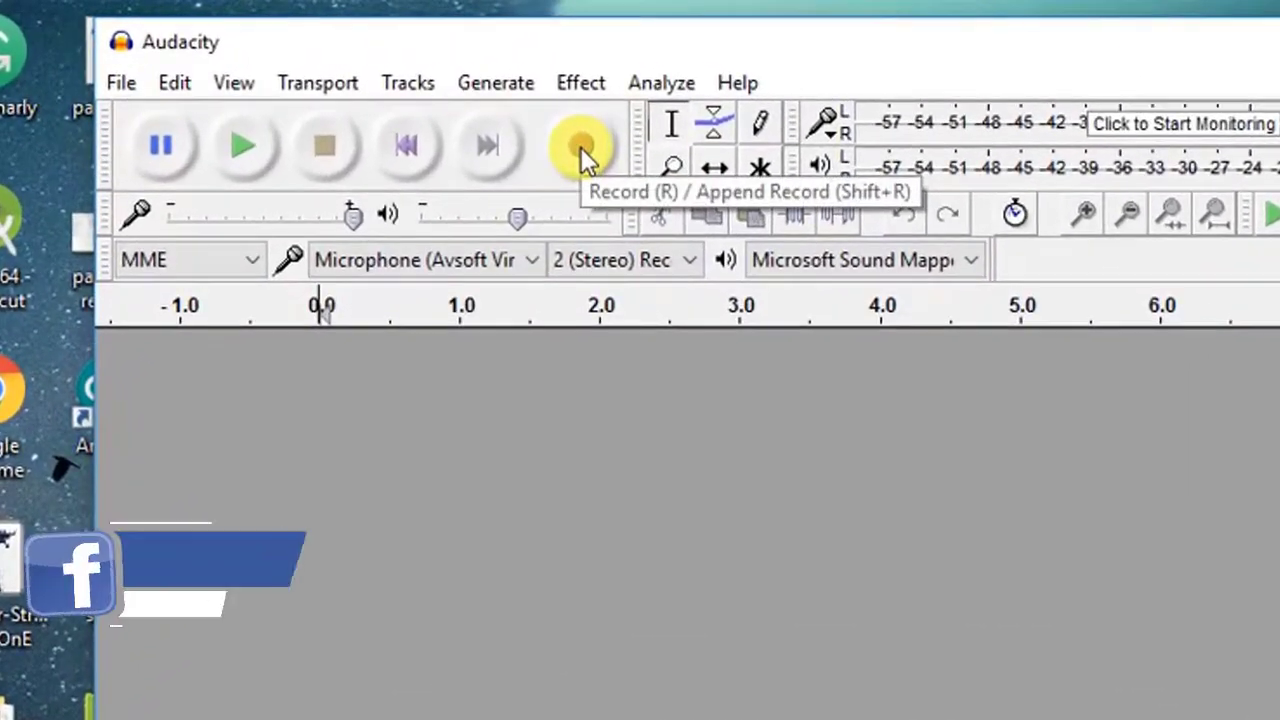
# - Keep the recording device set to the Avsoft virtual microphone in the empty project
pyautogui.click(385, 257)
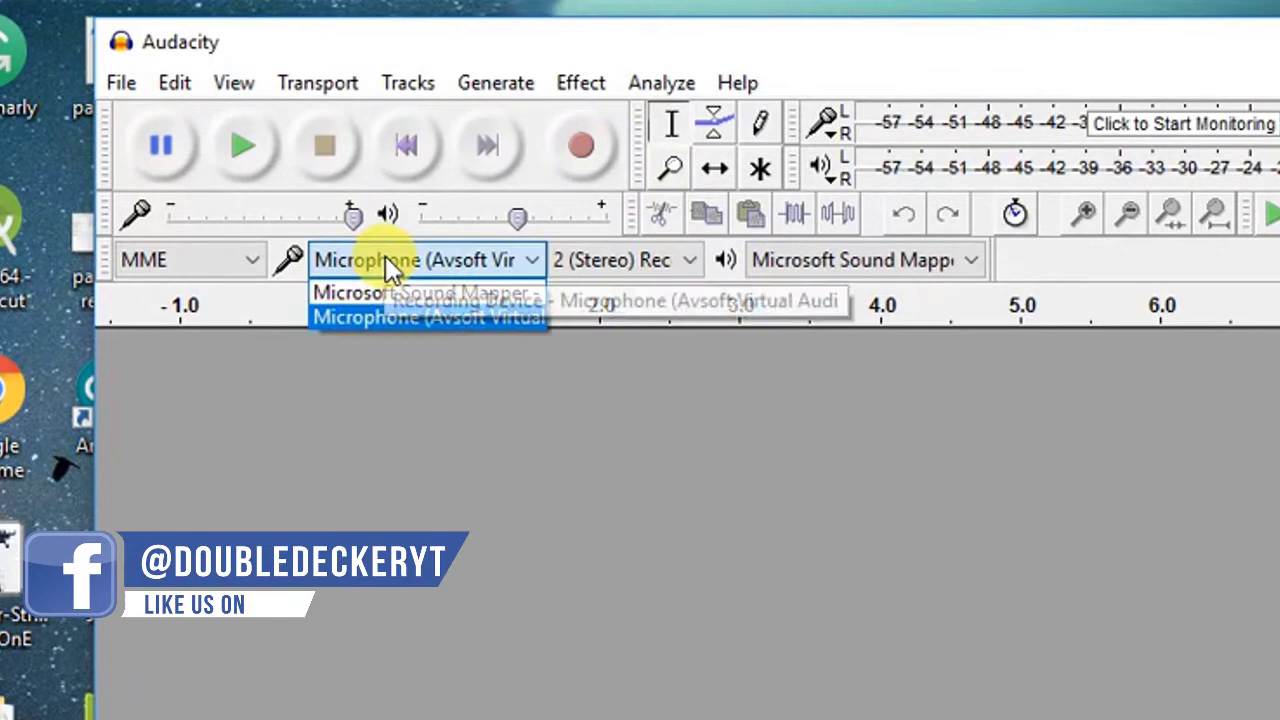
pyautogui.click(447, 381)
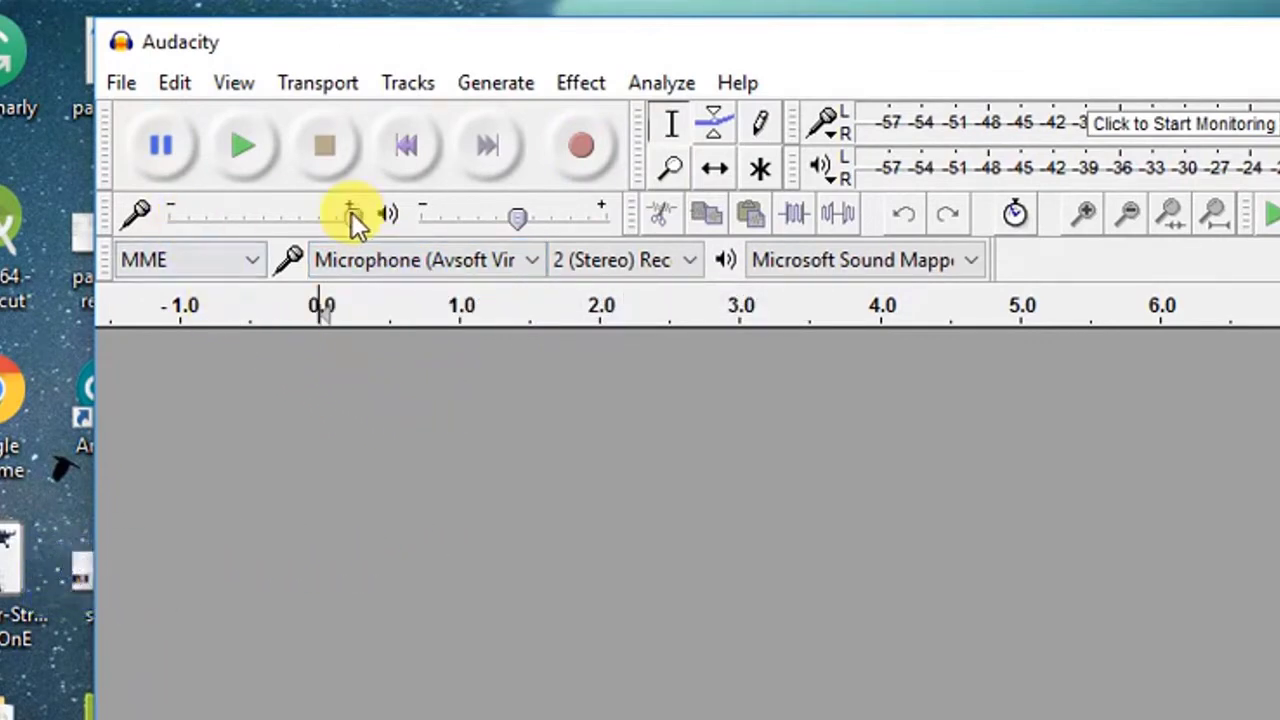
pyautogui.moveTo(352, 214)
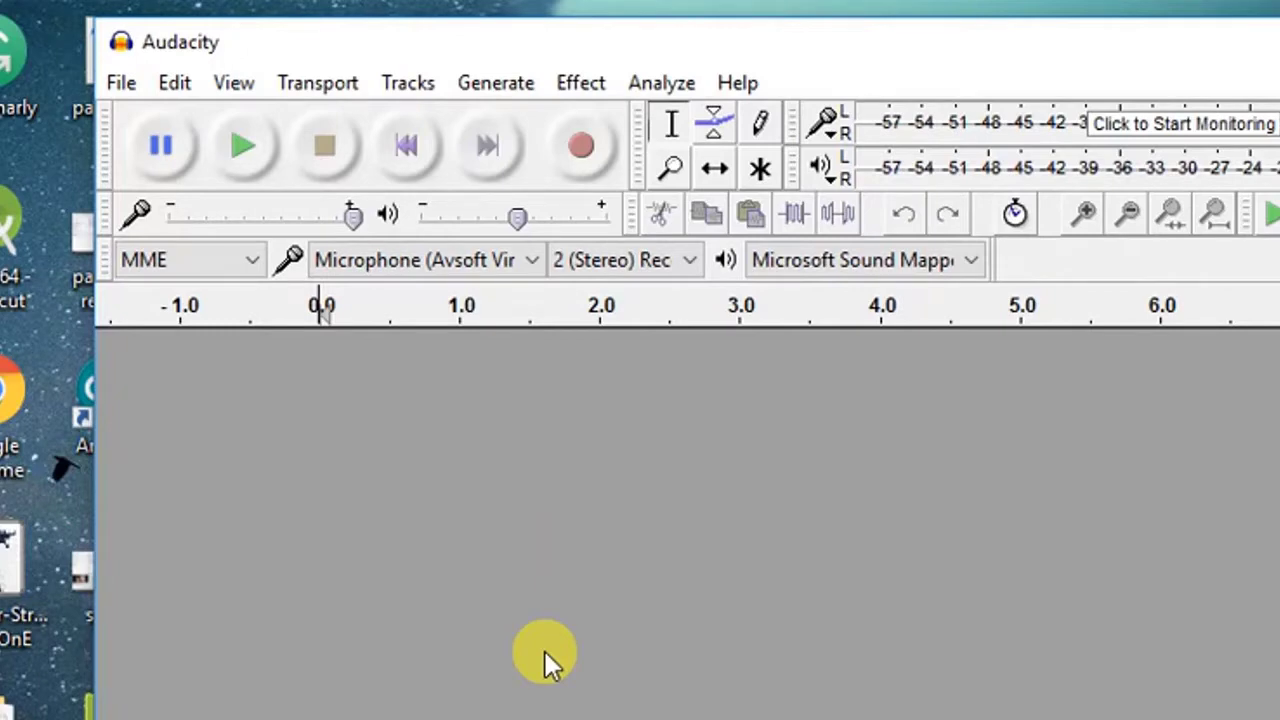
# - Open the recorded voice file '8' as a mono 44100 Hz track
pyautogui.click(114, 82)
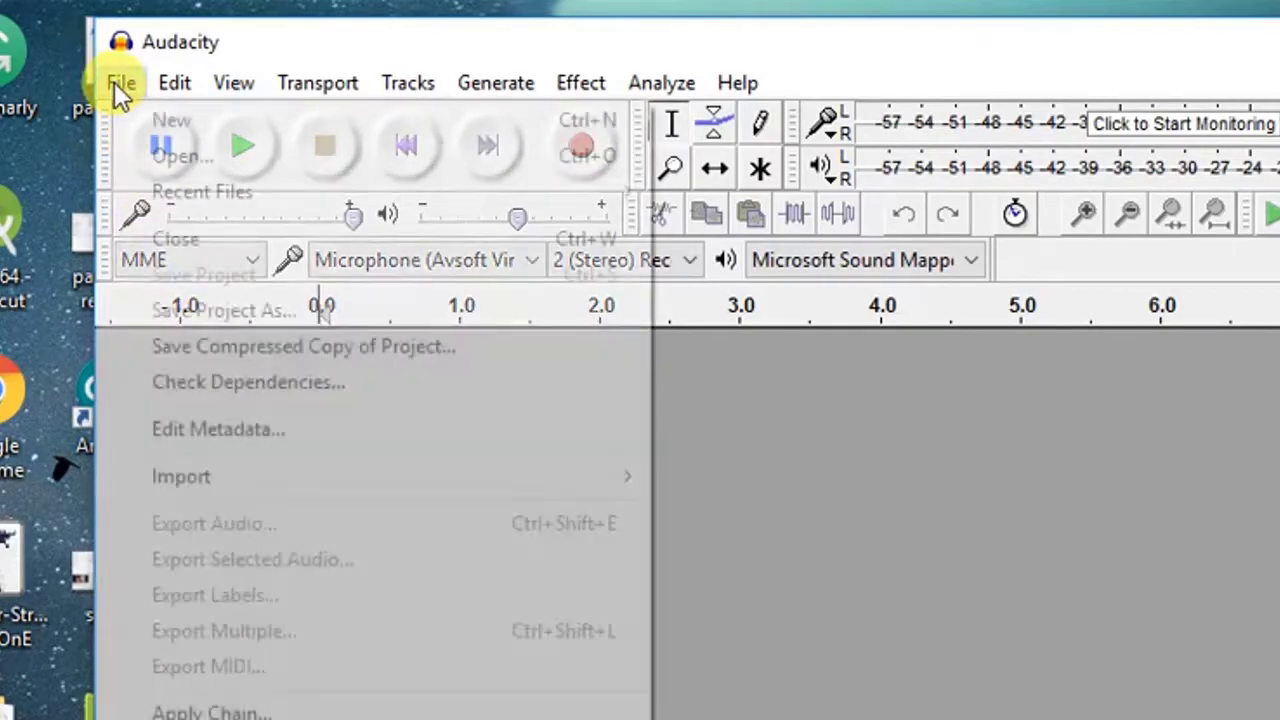
pyautogui.click(176, 151)
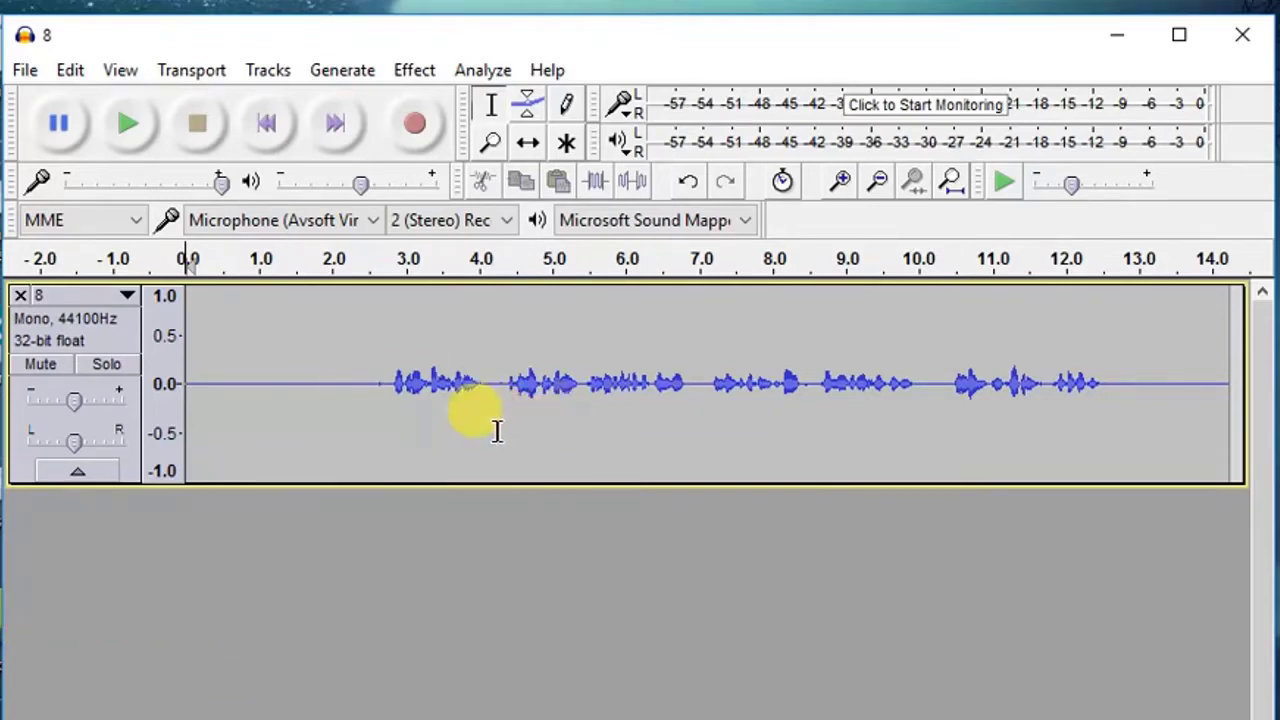
# - Select the whole voice track and capture its noise profile
pyautogui.click(694, 409)
pyautogui.hotkey('ctrl', 'a')
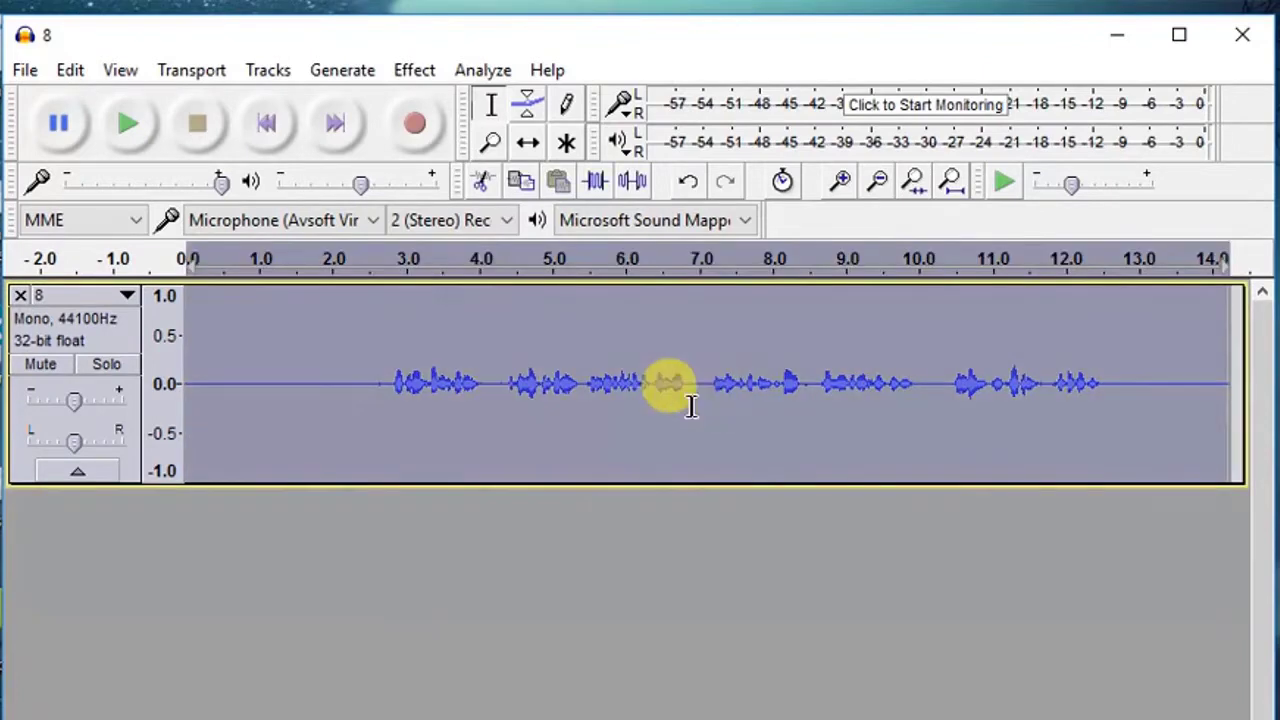
pyautogui.click(417, 69)
pyautogui.click(645, 581)
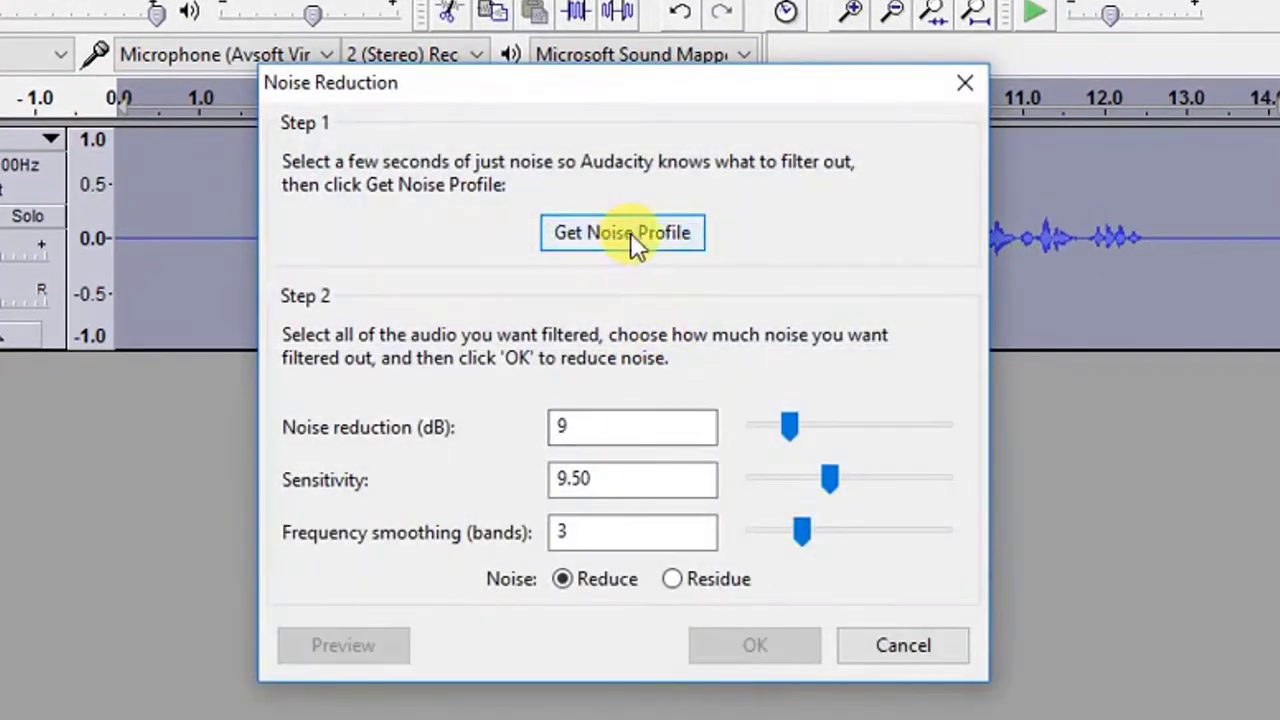
pyautogui.click(630, 238)
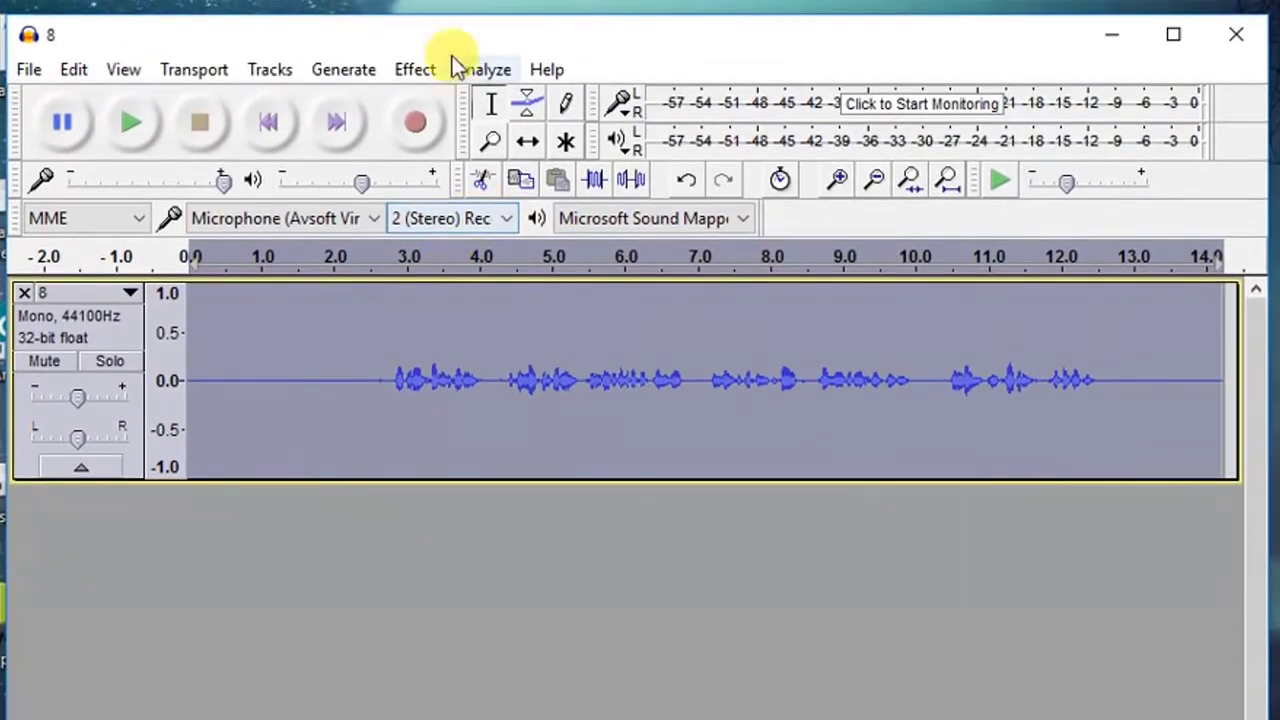
# - Apply Noise Reduction at 9 dB, sensitivity 9.50, 3 smoothing bands to the track
pyautogui.click(420, 70)
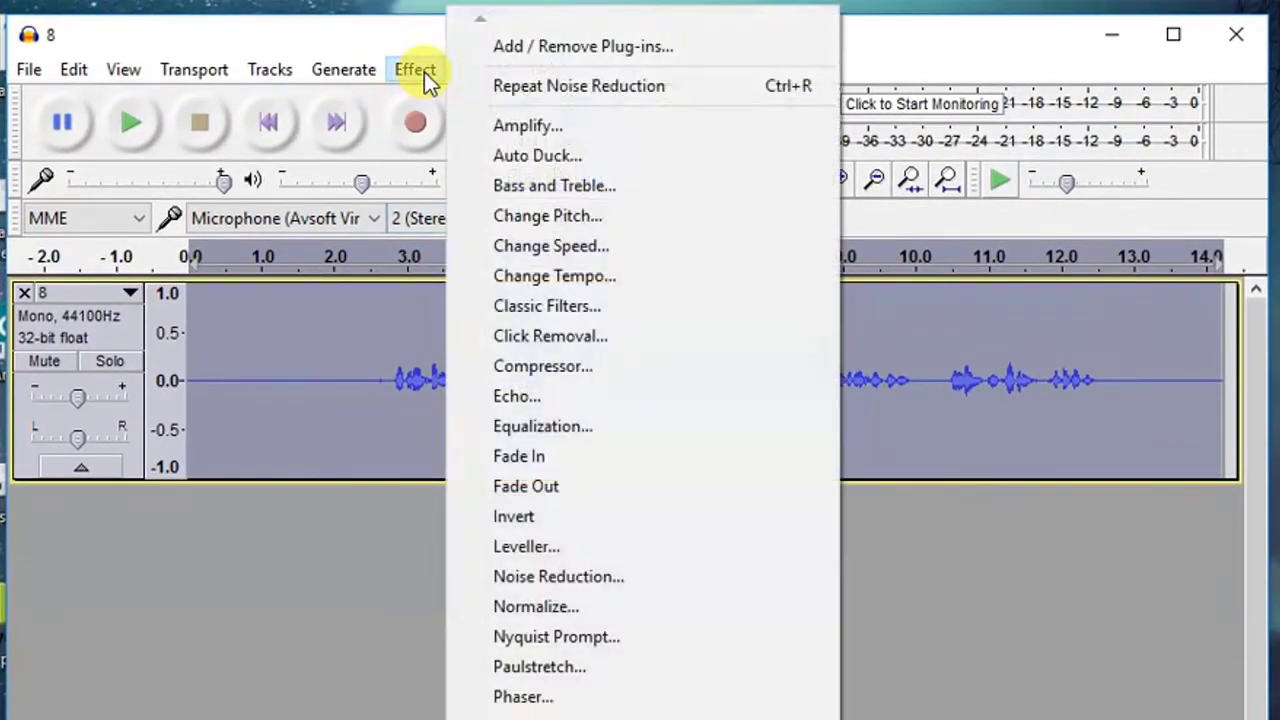
pyautogui.click(645, 425)
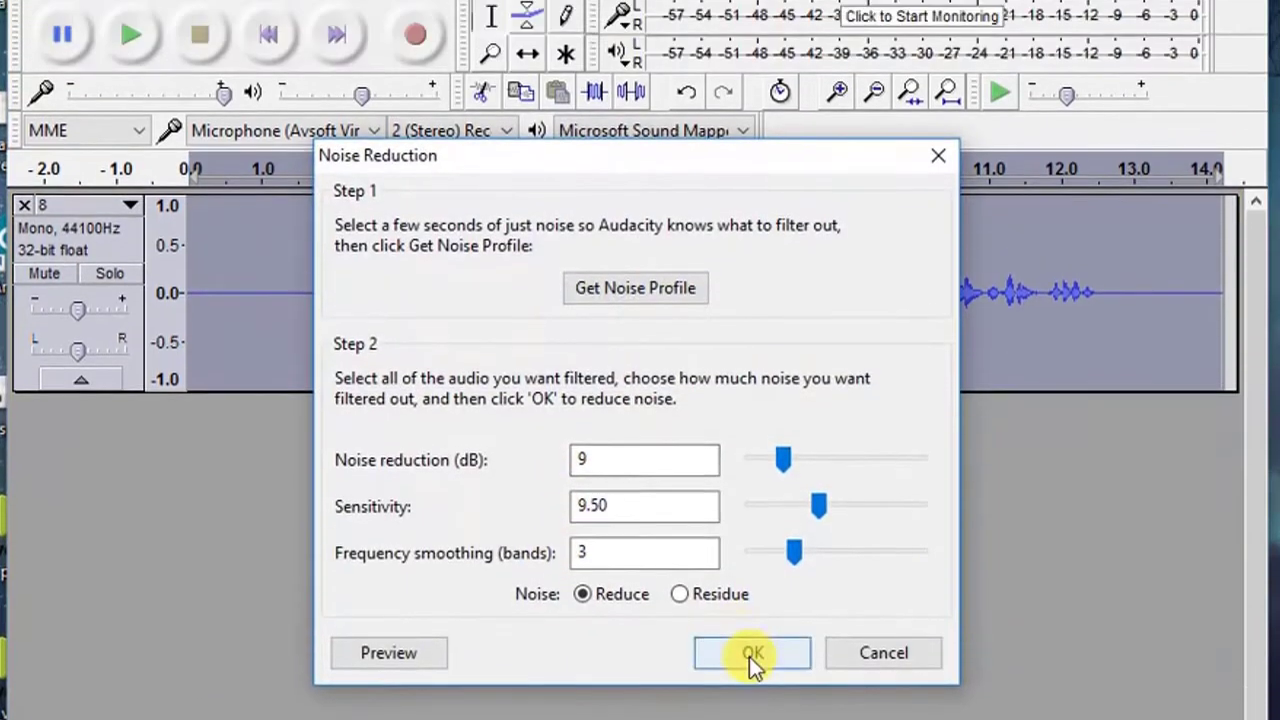
pyautogui.click(749, 585)
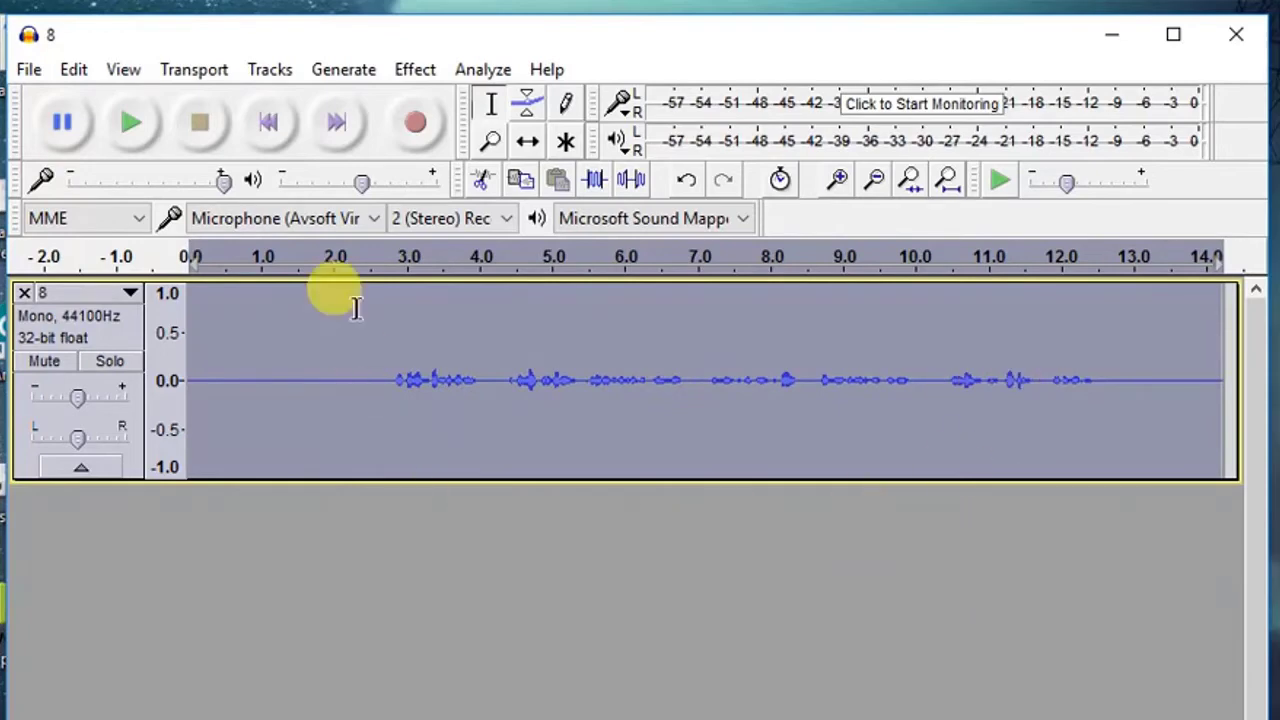
# - Apply a Bass Boost equalization curve to the track
pyautogui.click(418, 69)
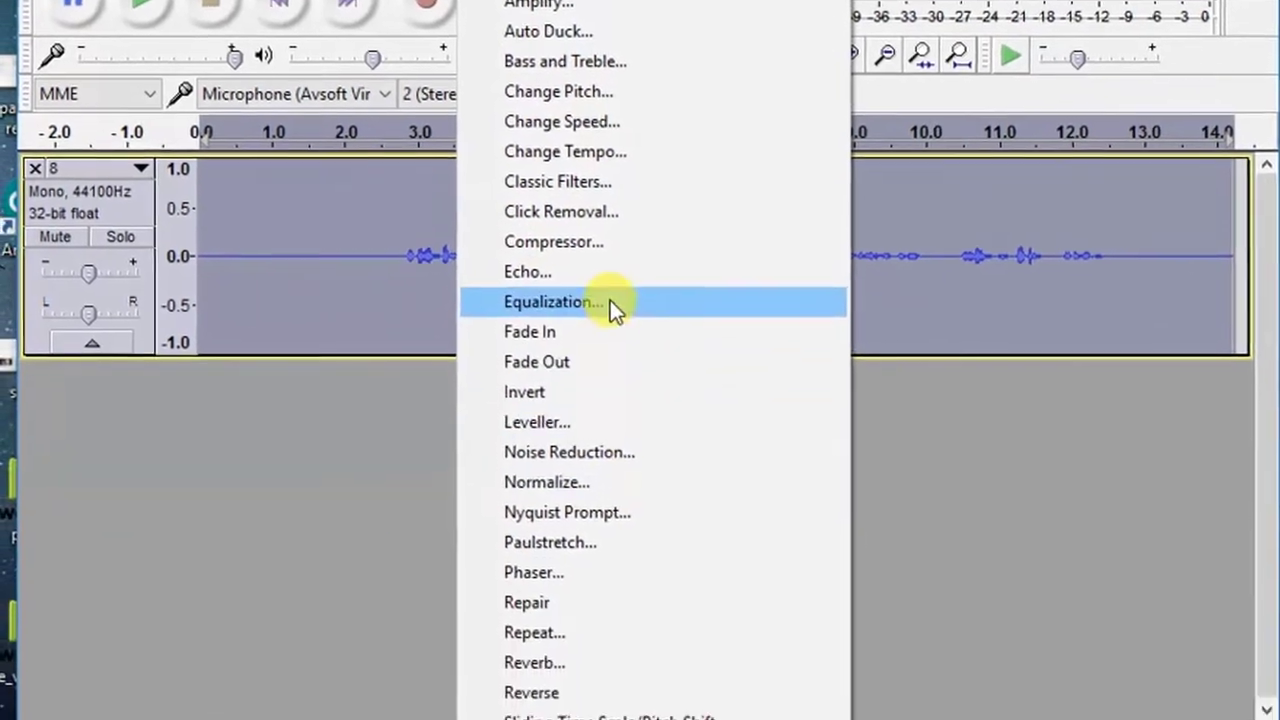
pyautogui.click(610, 300)
pyautogui.click(409, 532)
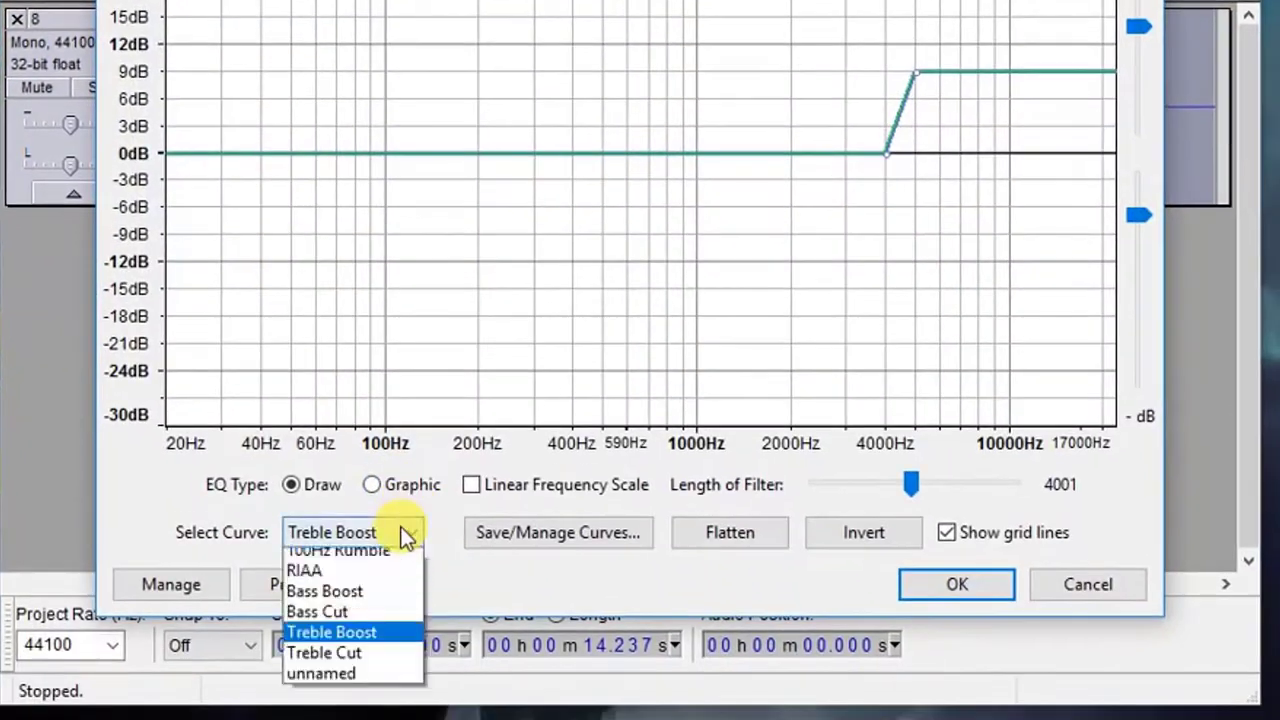
pyautogui.click(373, 661)
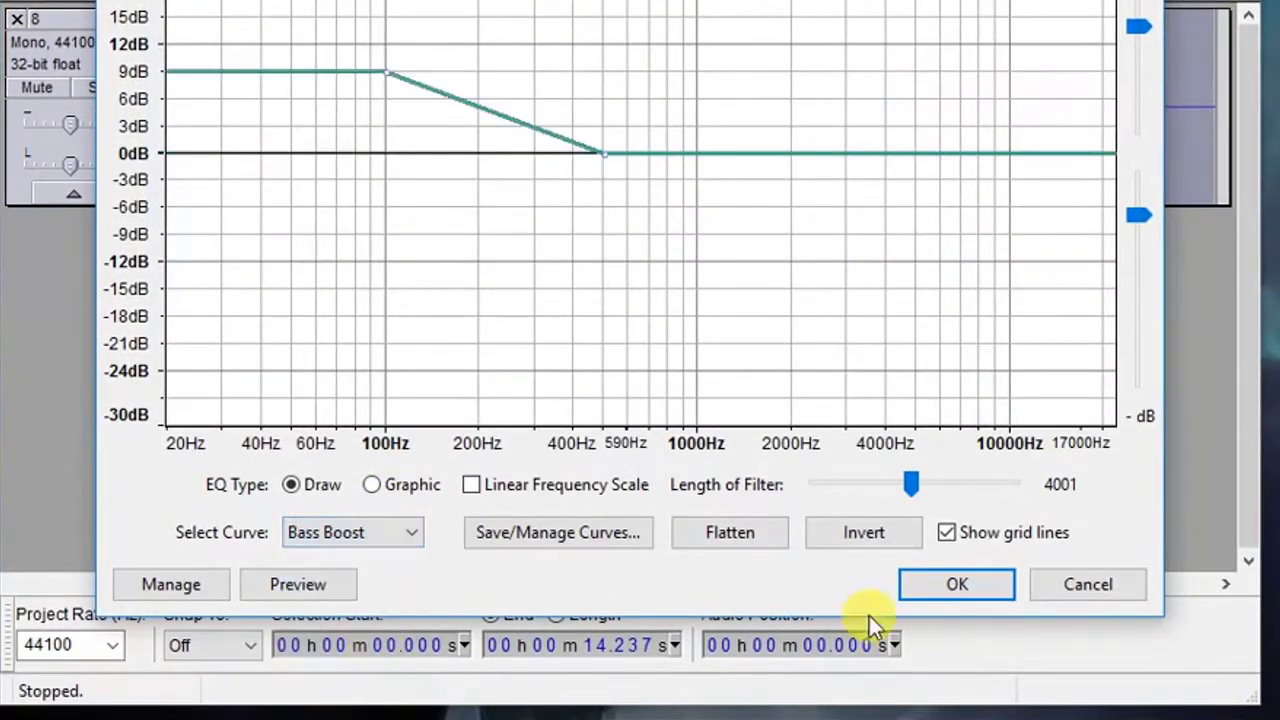
pyautogui.click(1003, 580)
# - Apply the Treble Boost equalization curve on top for sharper speech
pyautogui.click(402, 72)
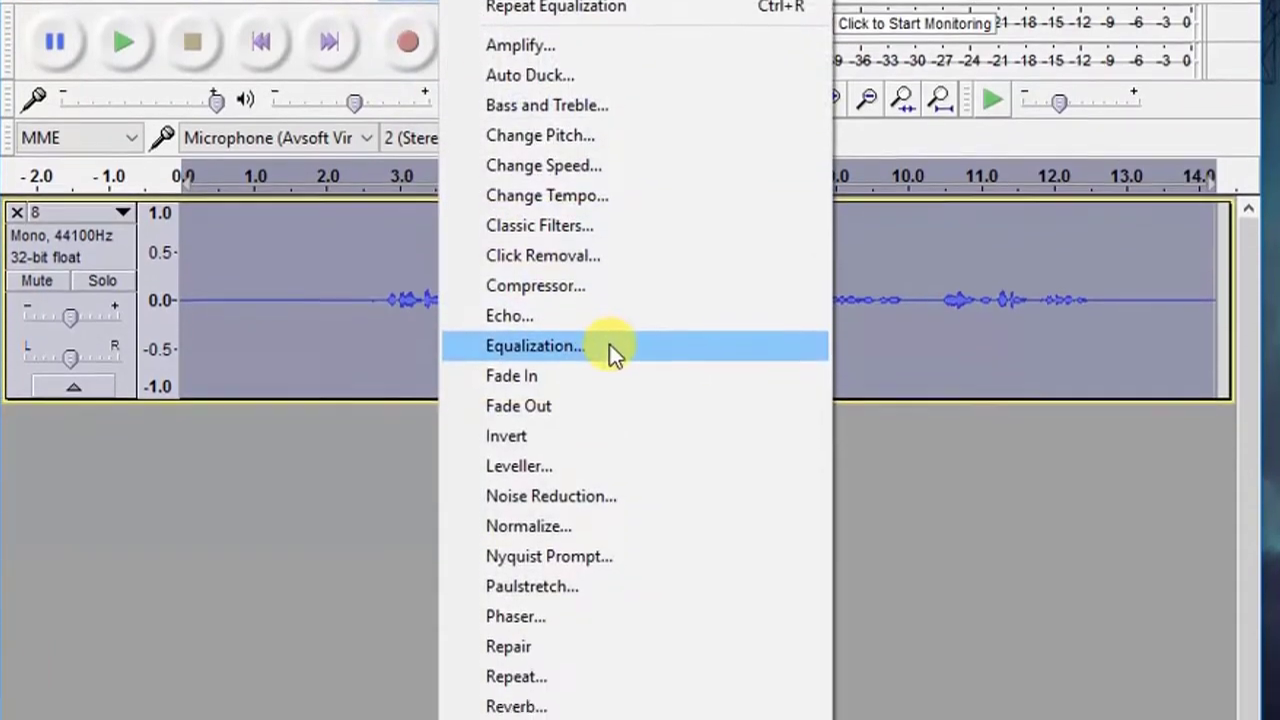
pyautogui.click(607, 426)
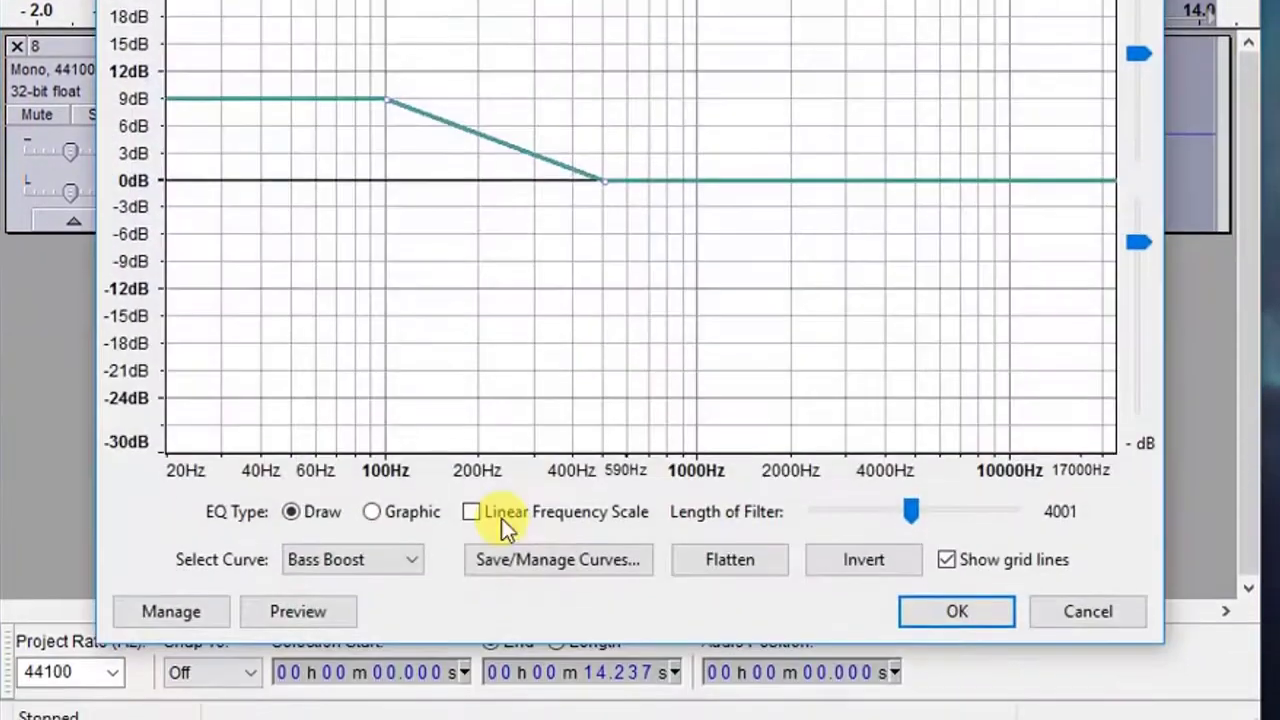
pyautogui.click(405, 558)
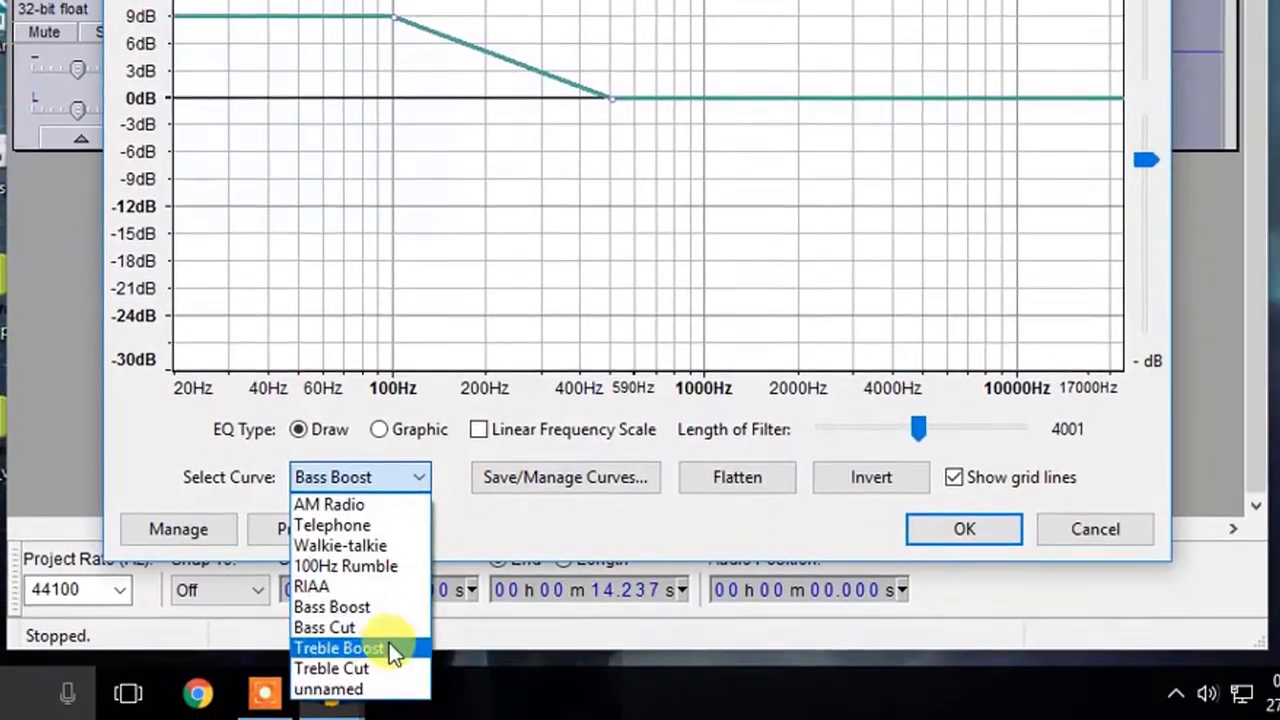
pyautogui.click(391, 698)
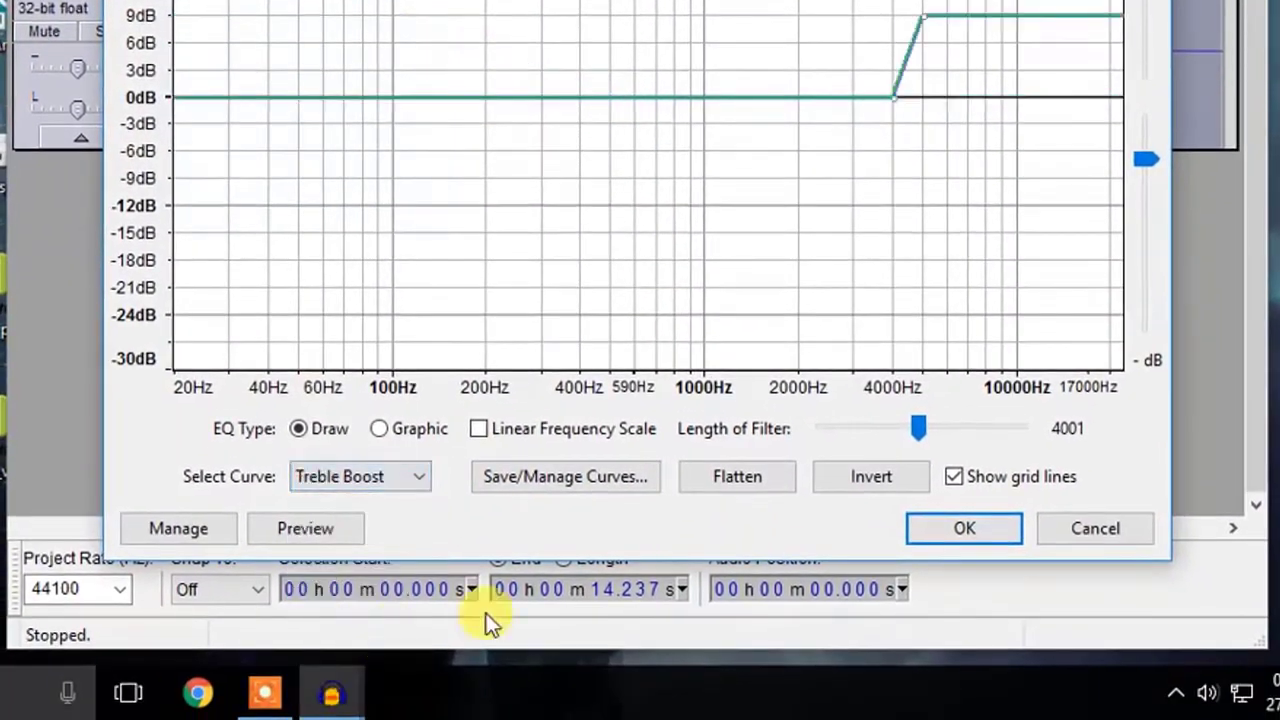
pyautogui.click(935, 588)
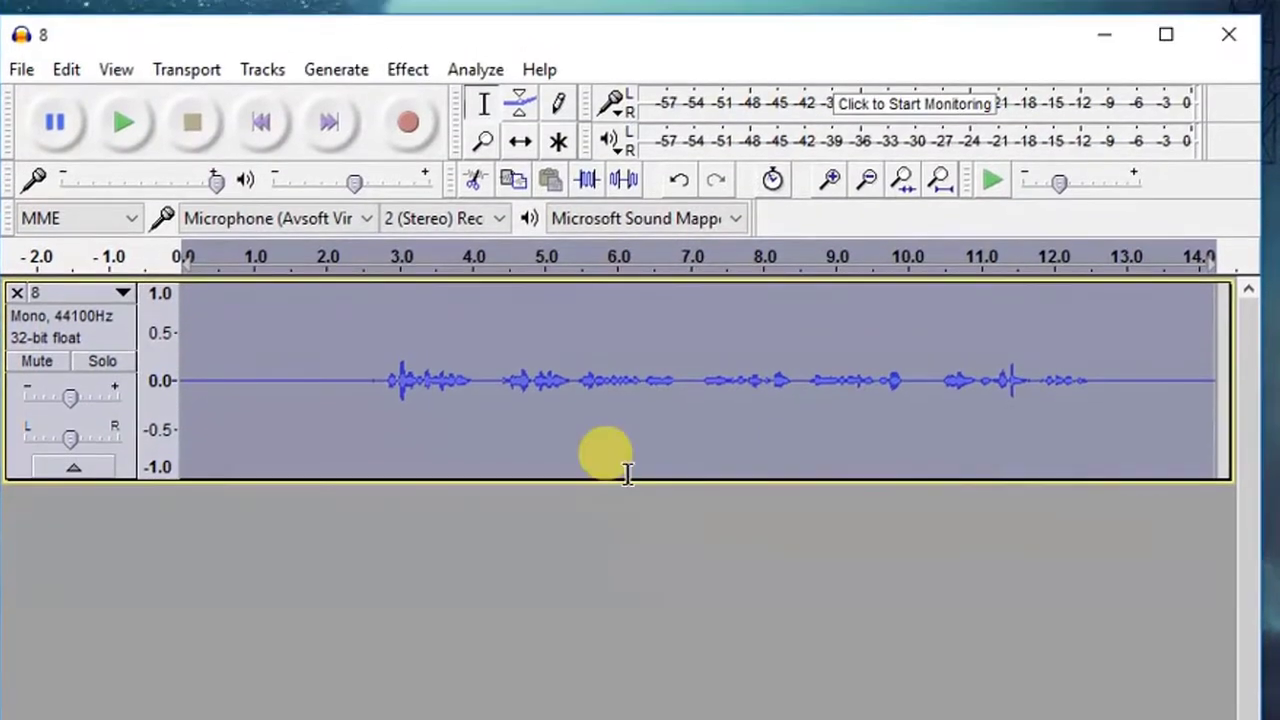
# - Compress the recording with a −30 dB threshold and 2:1 ratio
pyautogui.click(410, 70)
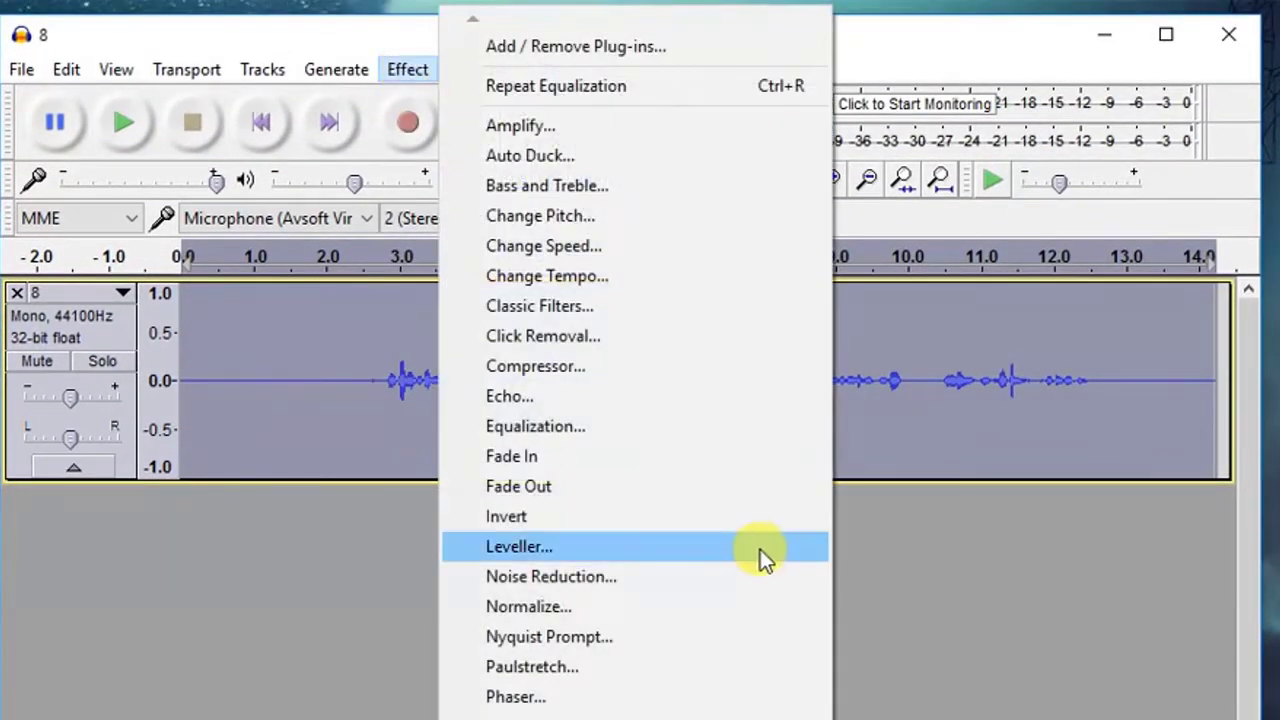
pyautogui.click(604, 366)
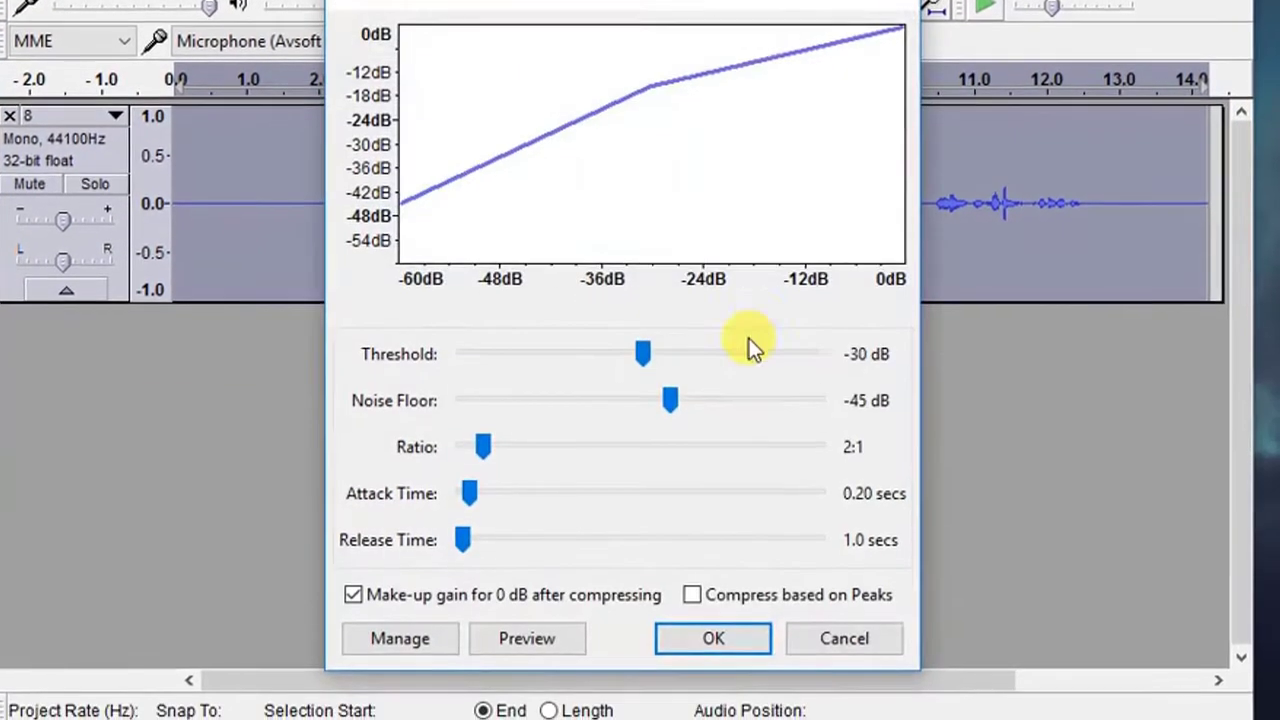
pyautogui.click(722, 637)
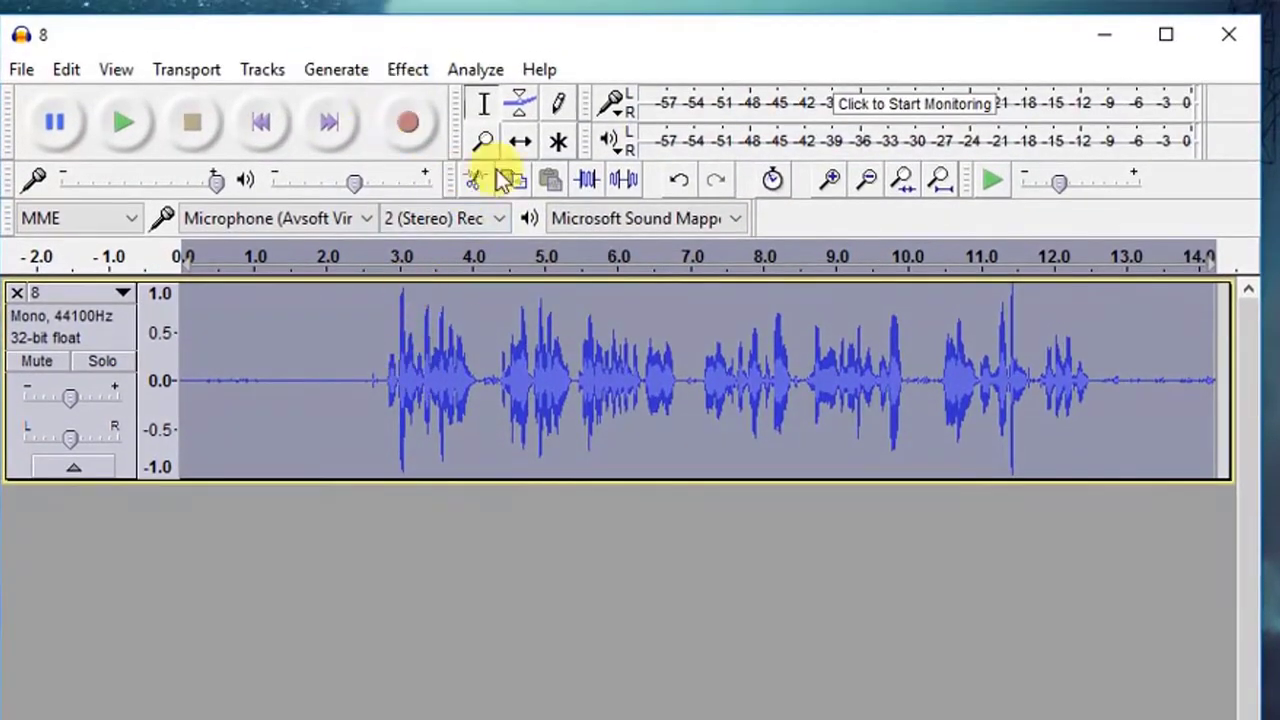
# - Normalize the recording's peak amplitude to -1.0 dB
pyautogui.click(410, 72)
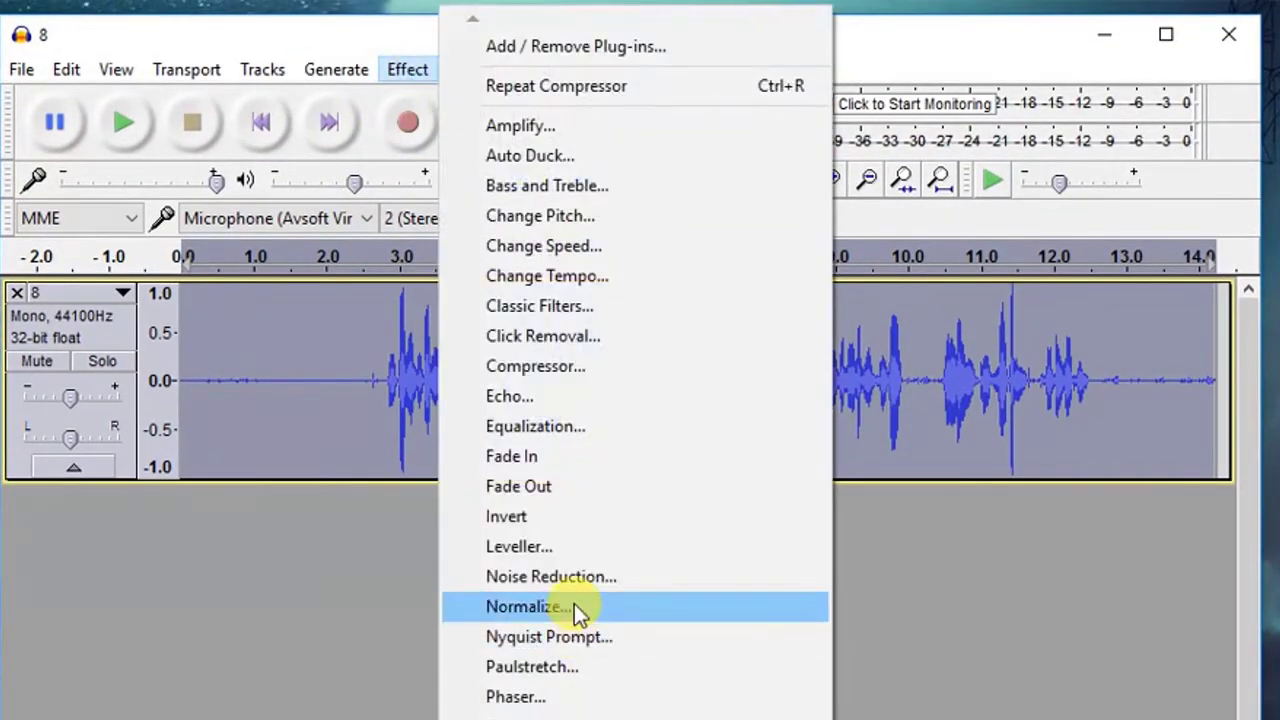
pyautogui.click(574, 606)
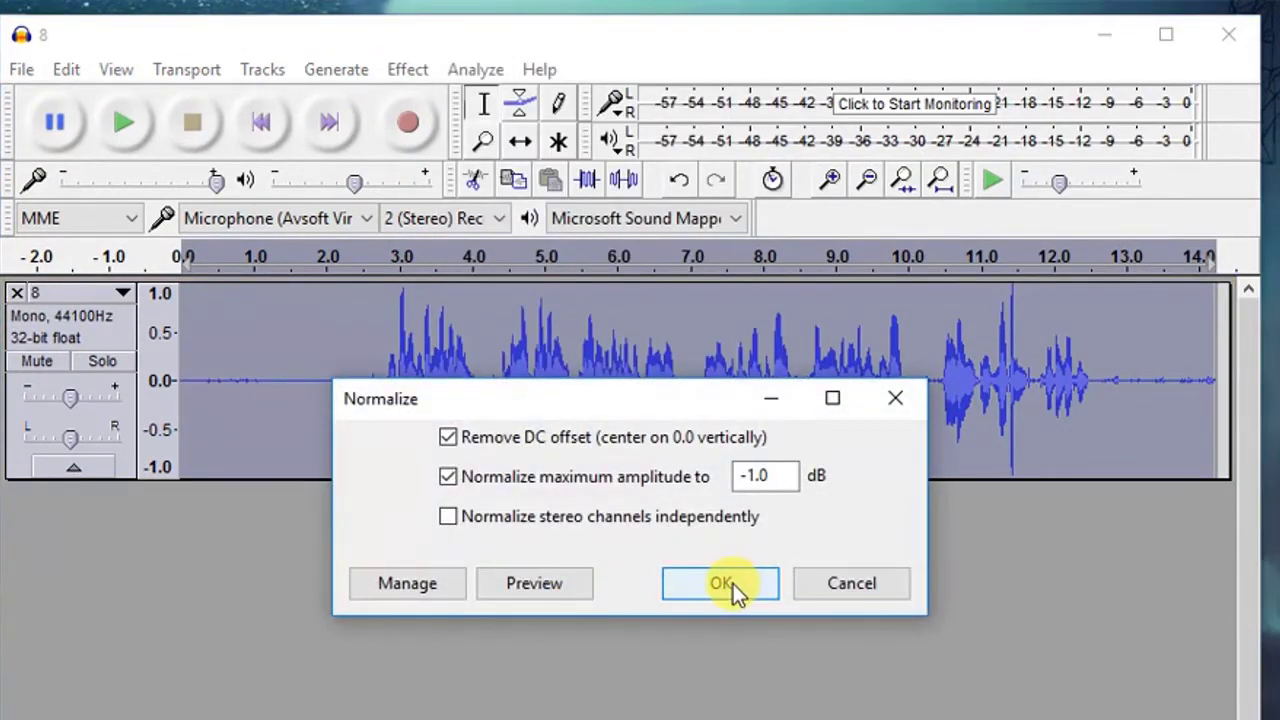
pyautogui.click(722, 584)
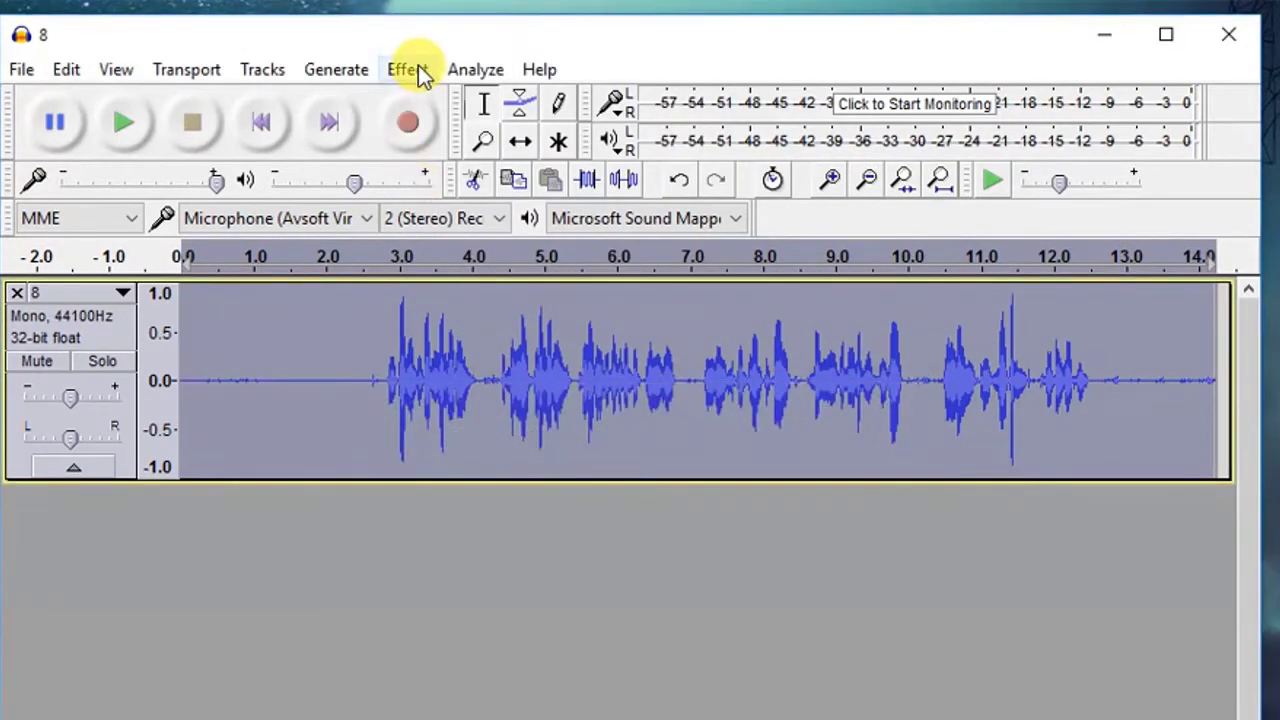
# - Amplify the track by 5 dB with Allow clipping ticked
pyautogui.click(412, 70)
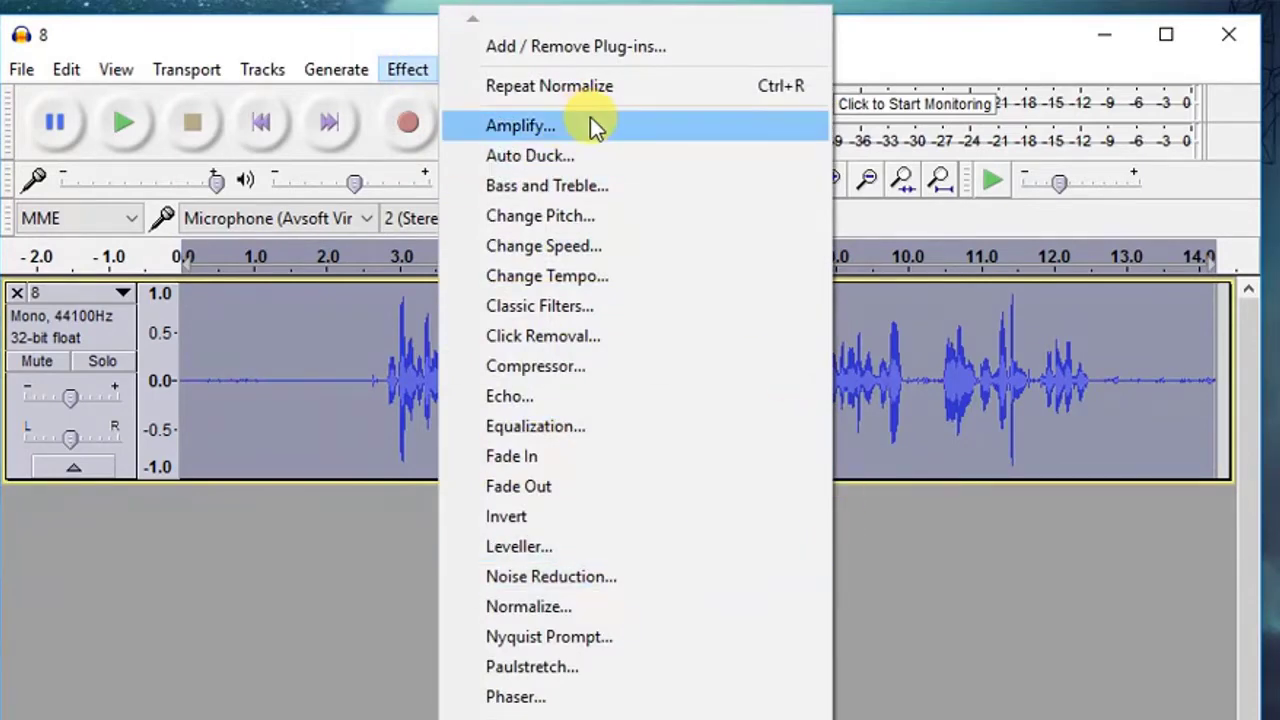
pyautogui.click(593, 127)
pyautogui.write('5')
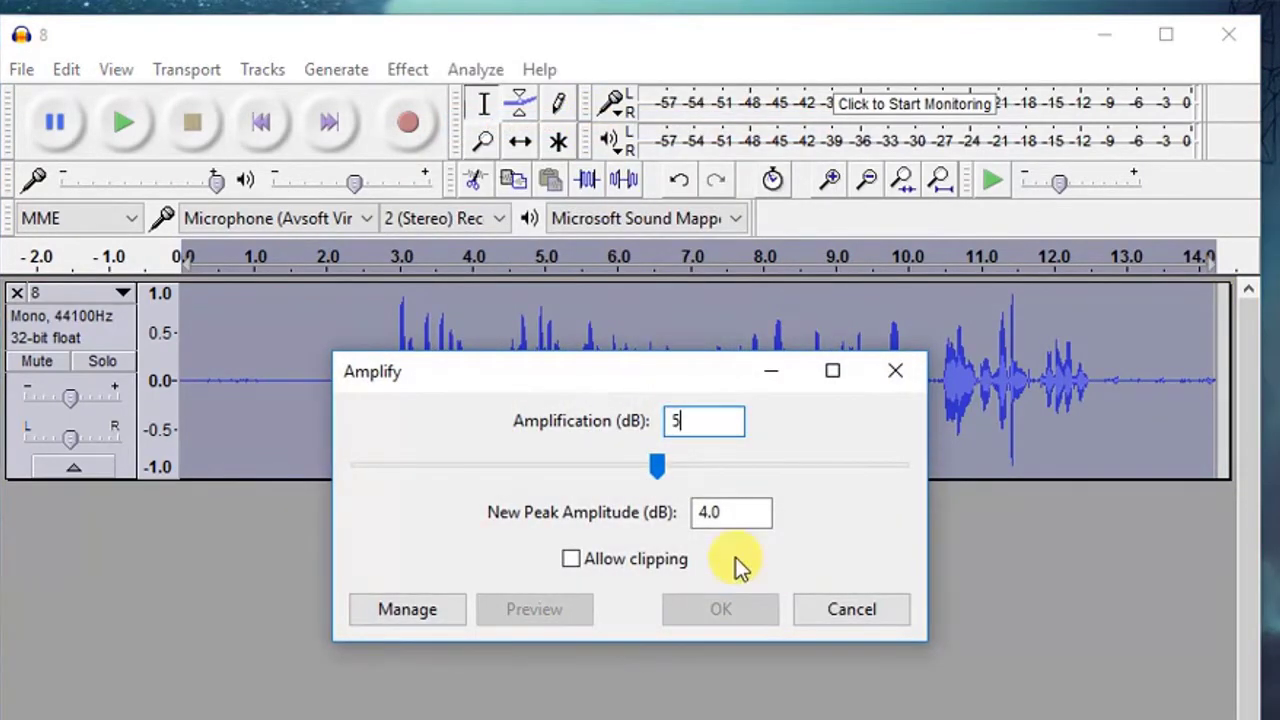
pyautogui.click(572, 560)
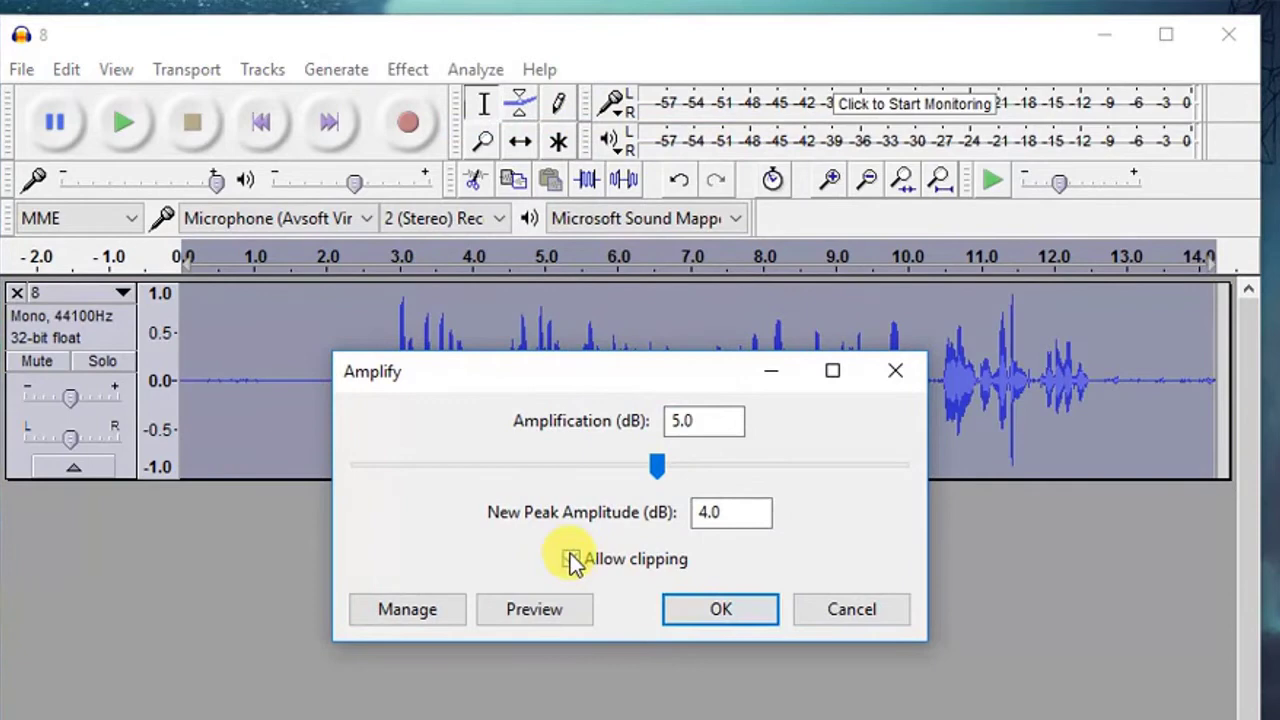
pyautogui.click(729, 604)
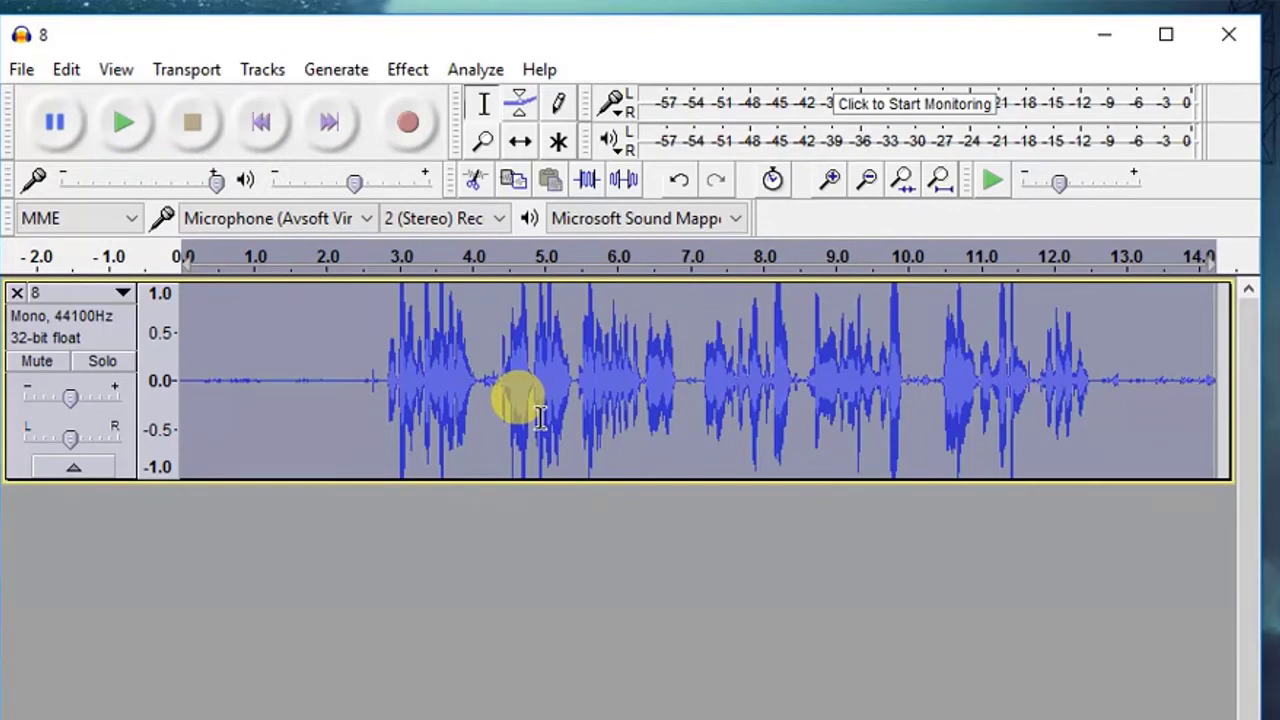
pyautogui.press('space')
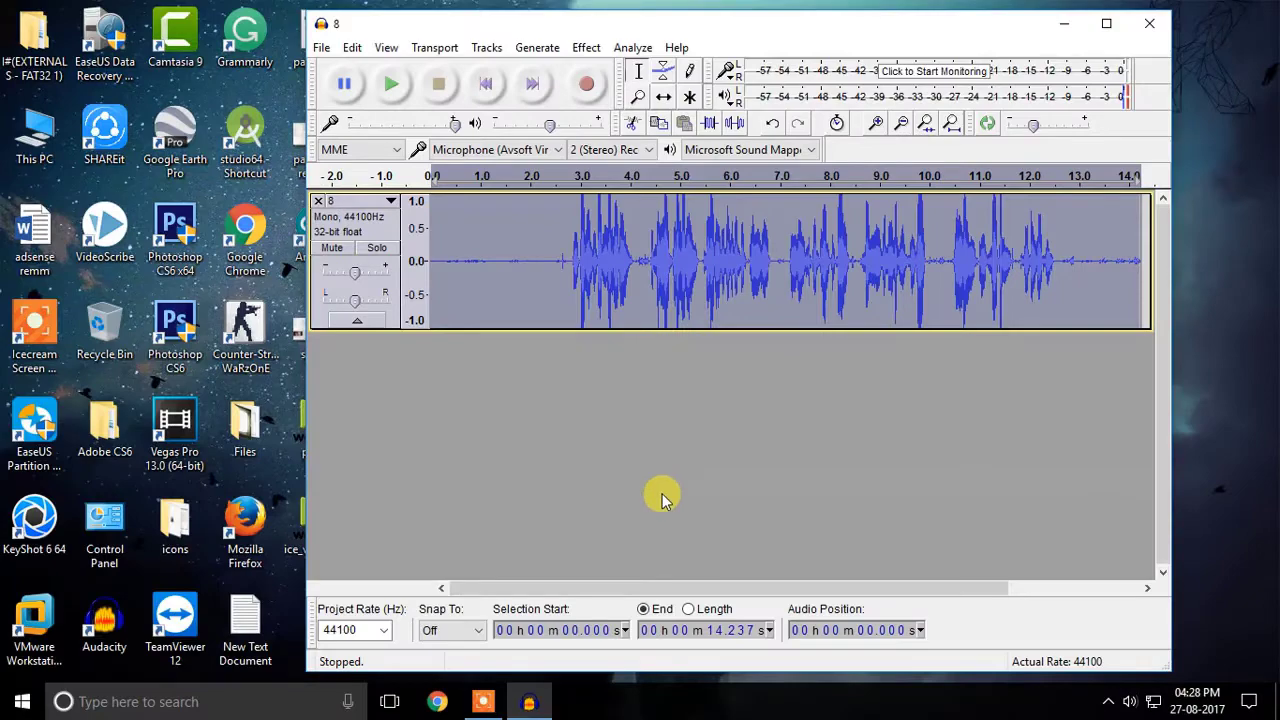
pyautogui.press('space')
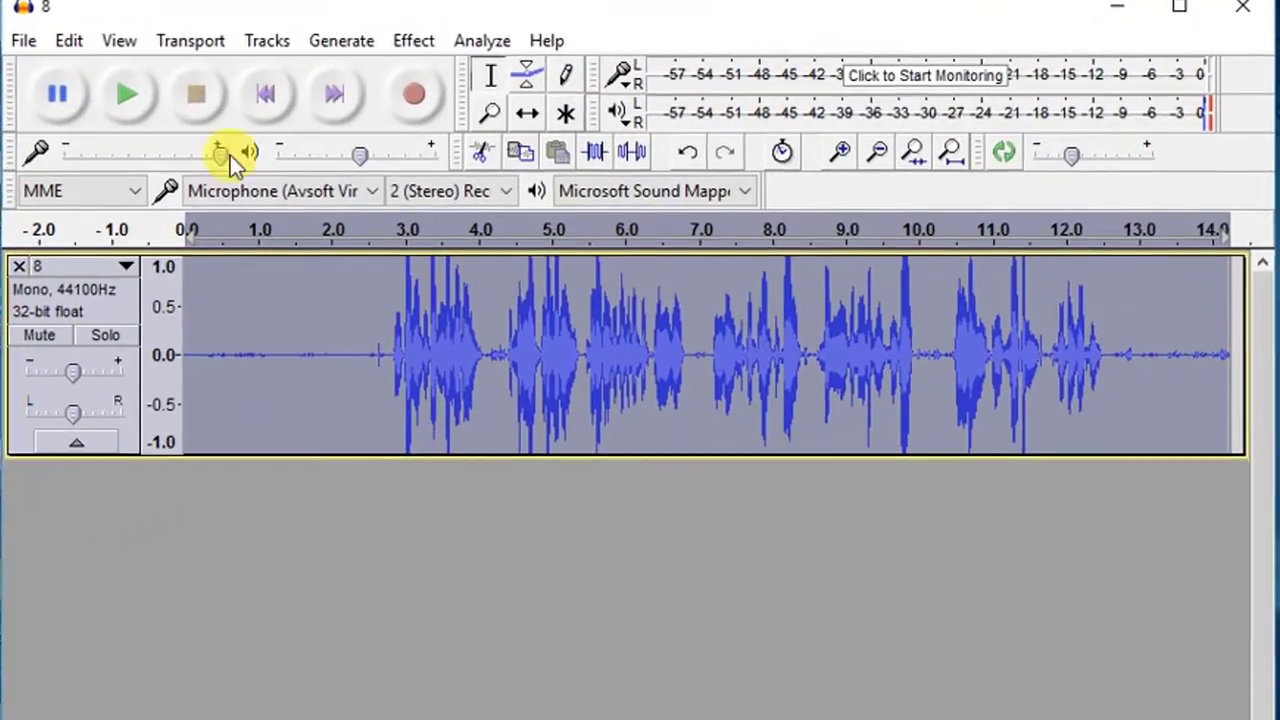
# - Export the track to the Desktop as MP3 'edited audio', accepting the metadata
pyautogui.click(321, 47)
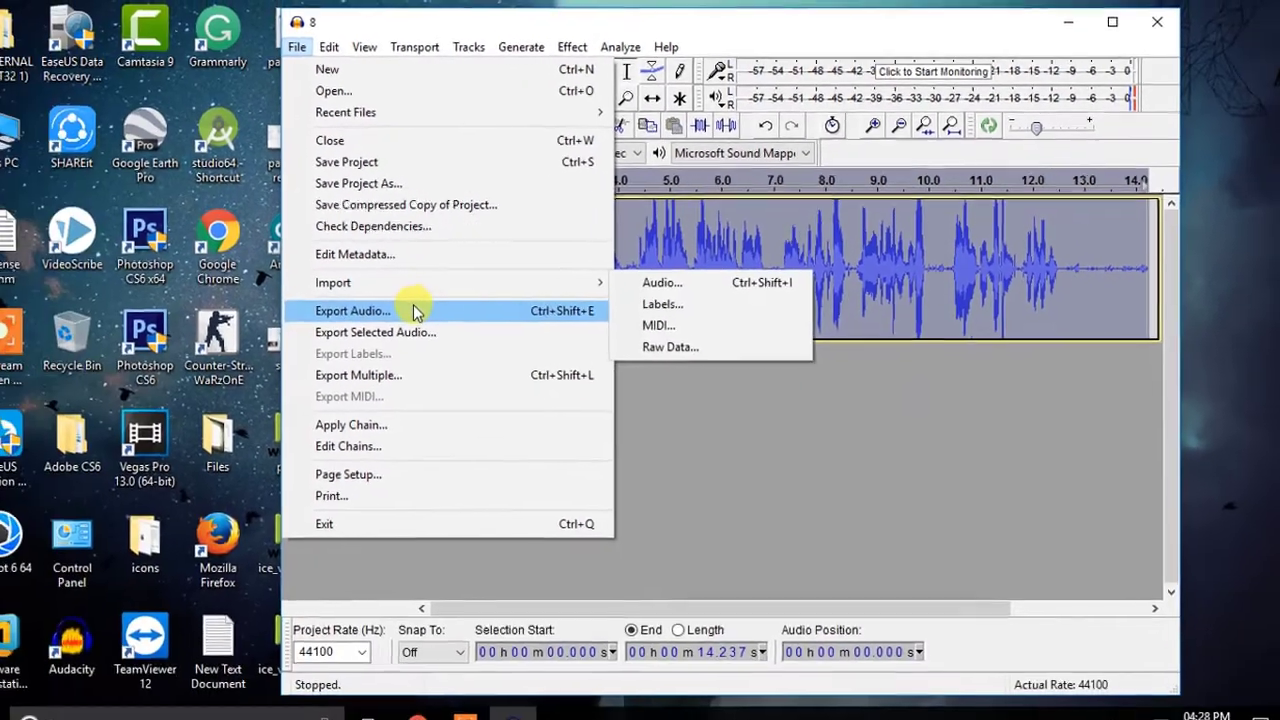
pyautogui.click(97, 417)
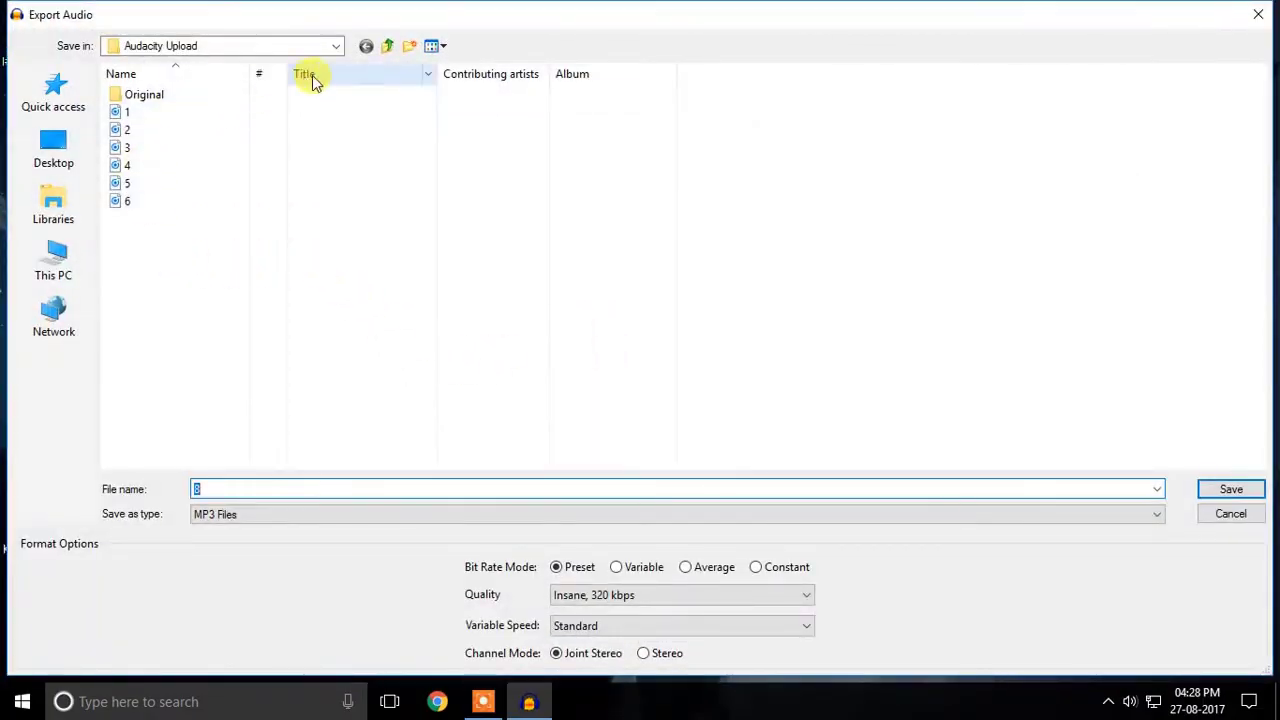
pyautogui.click(70, 150)
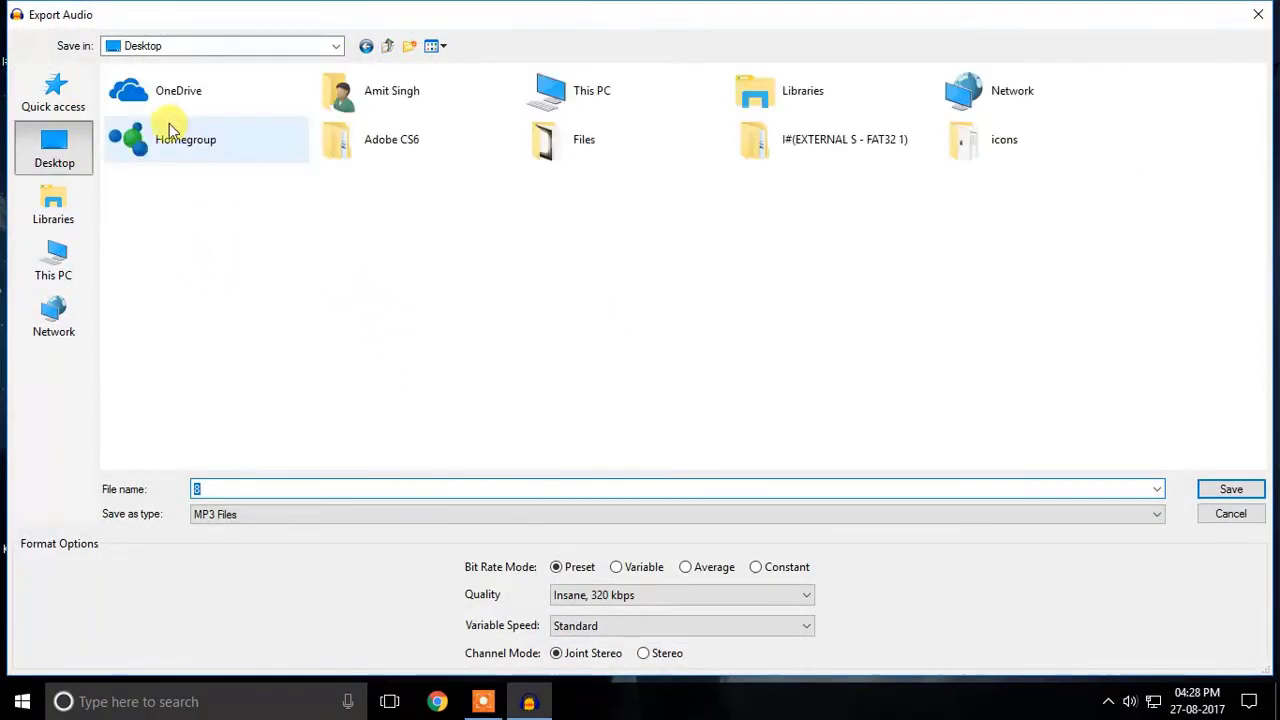
pyautogui.click(208, 489)
pyautogui.write('audio')
pyautogui.press('Home')
pyautogui.write('edited')
pyautogui.click(286, 486)
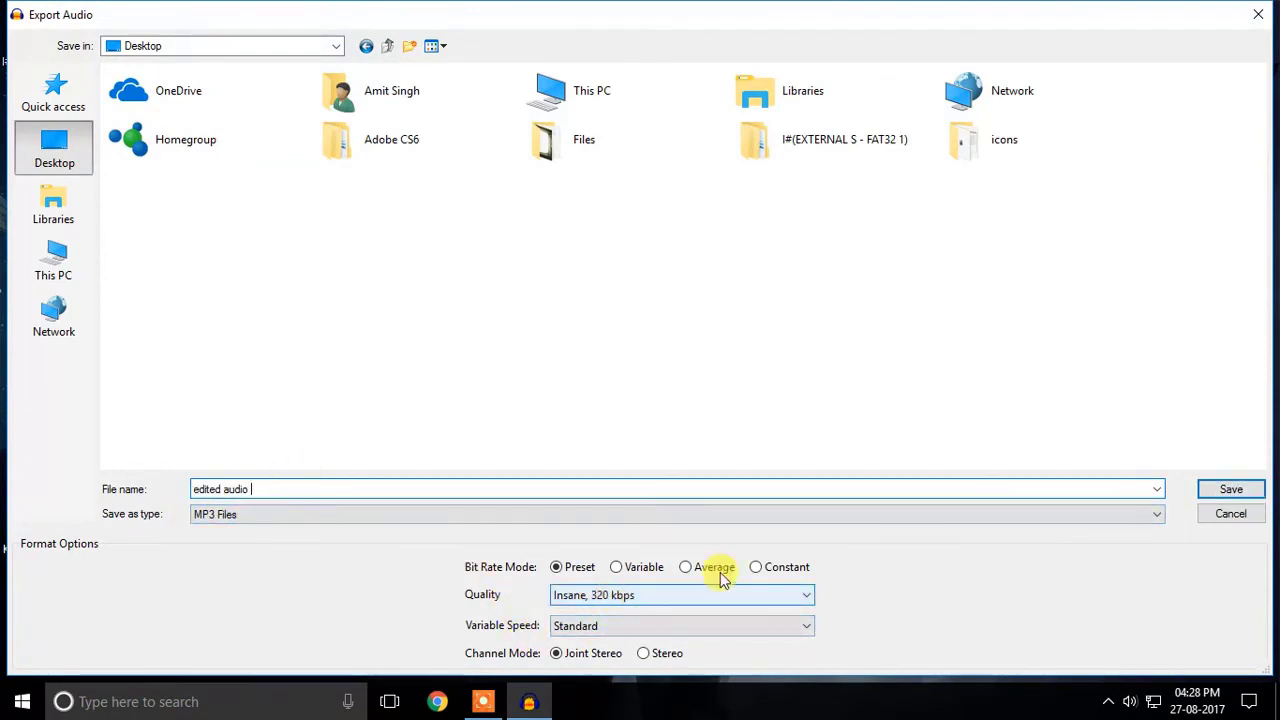
pyautogui.click(1233, 489)
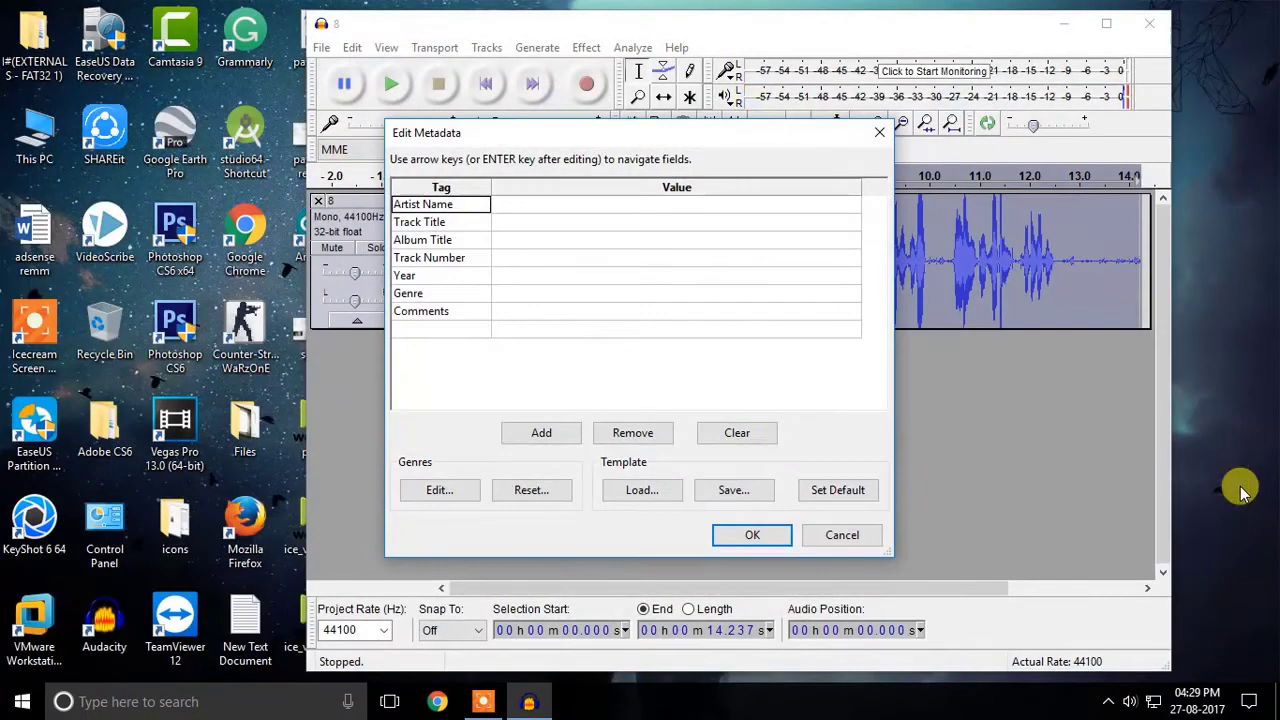
pyautogui.click(762, 533)
# - Close Audacity without saving and open the exported file for playback
pyautogui.click(1149, 23)
pyautogui.click(787, 358)
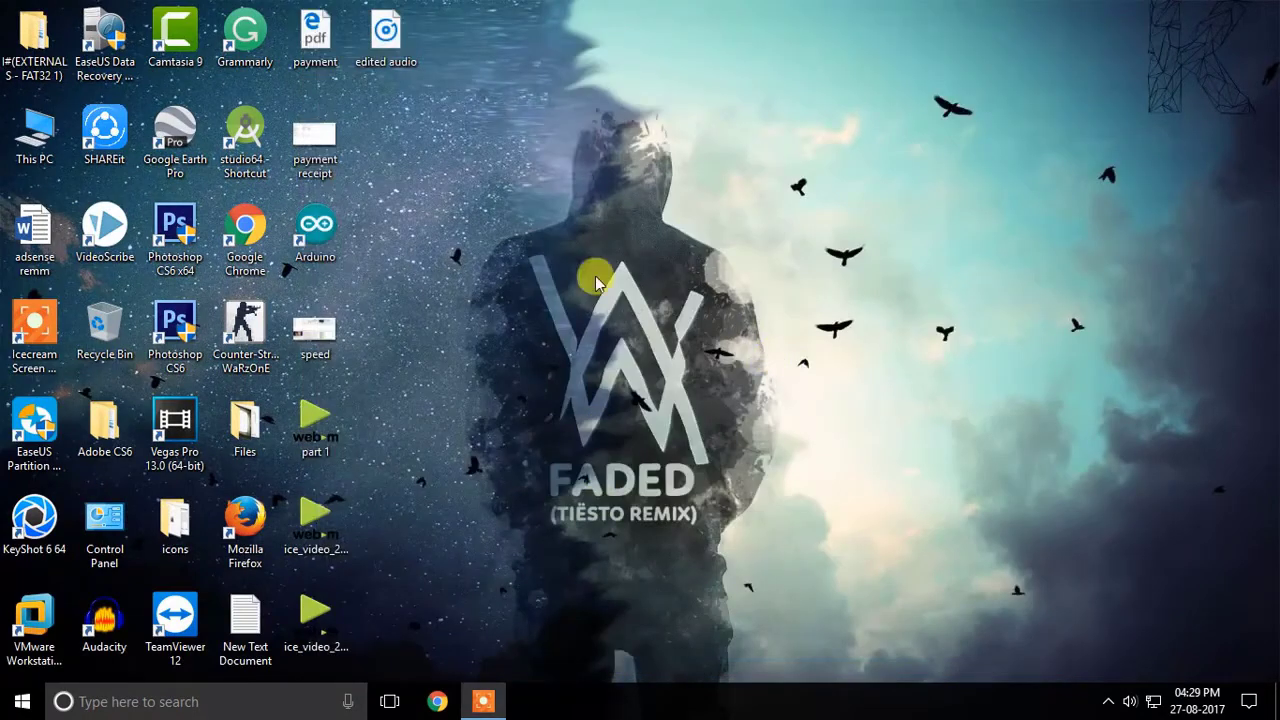
pyautogui.doubleClick(382, 38)
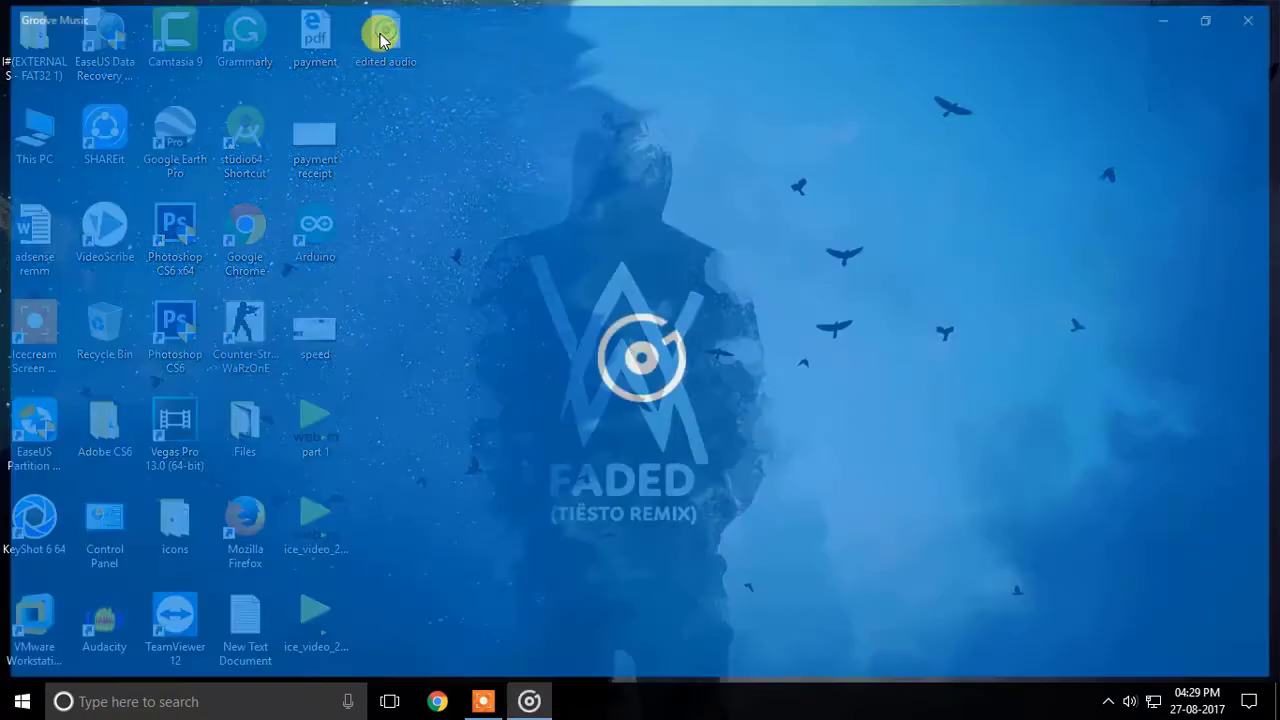